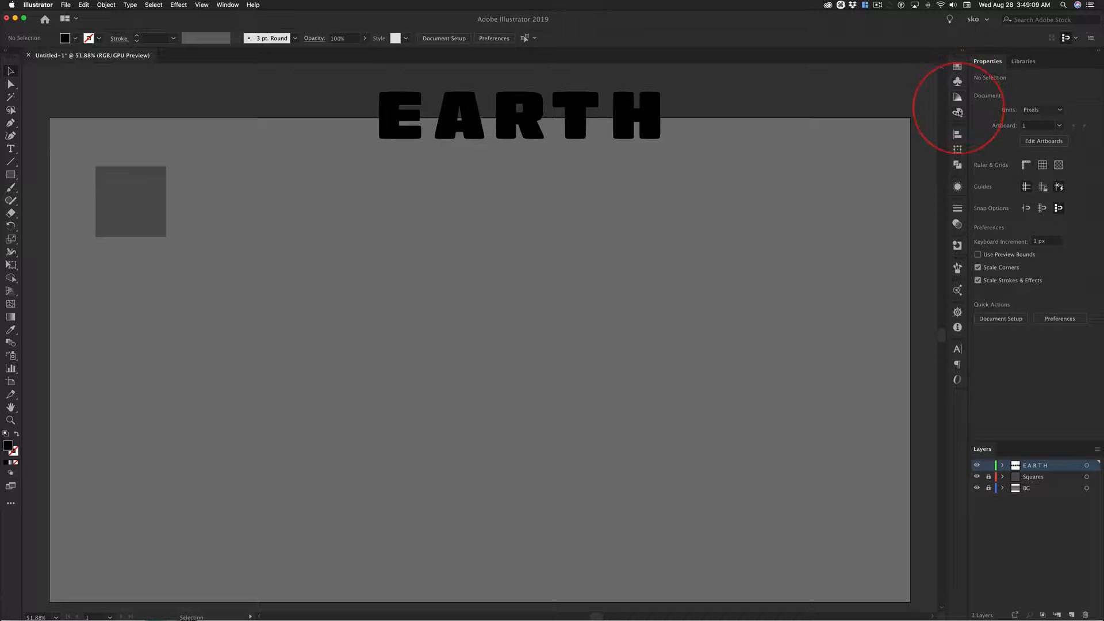
Display the document's colour swatches and look over the available swatch options.
left_click(958, 82)
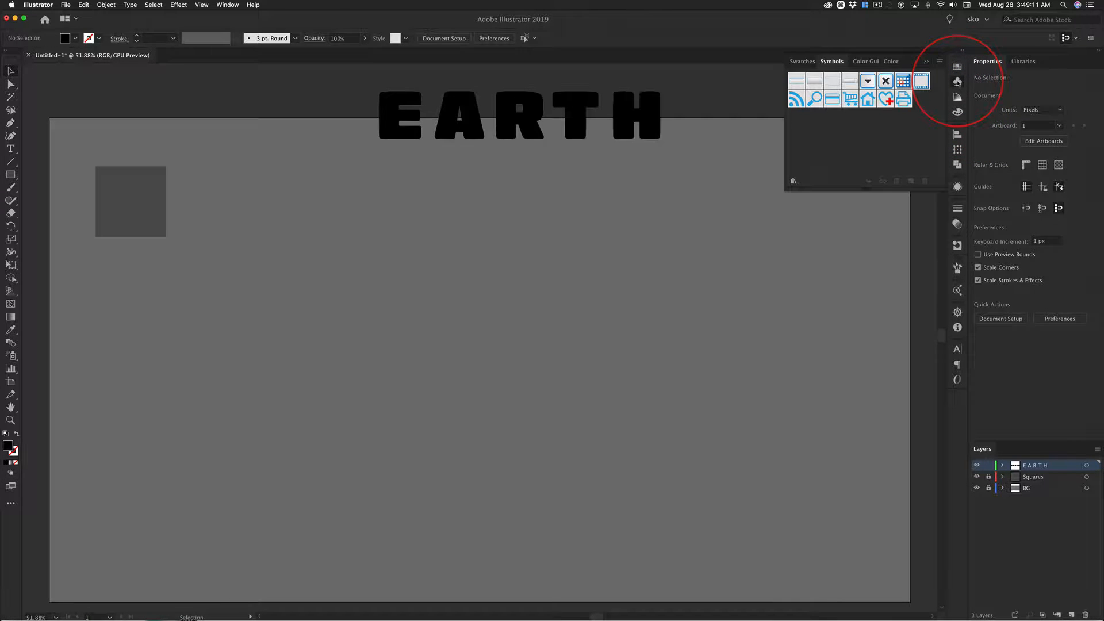
left_click(957, 68)
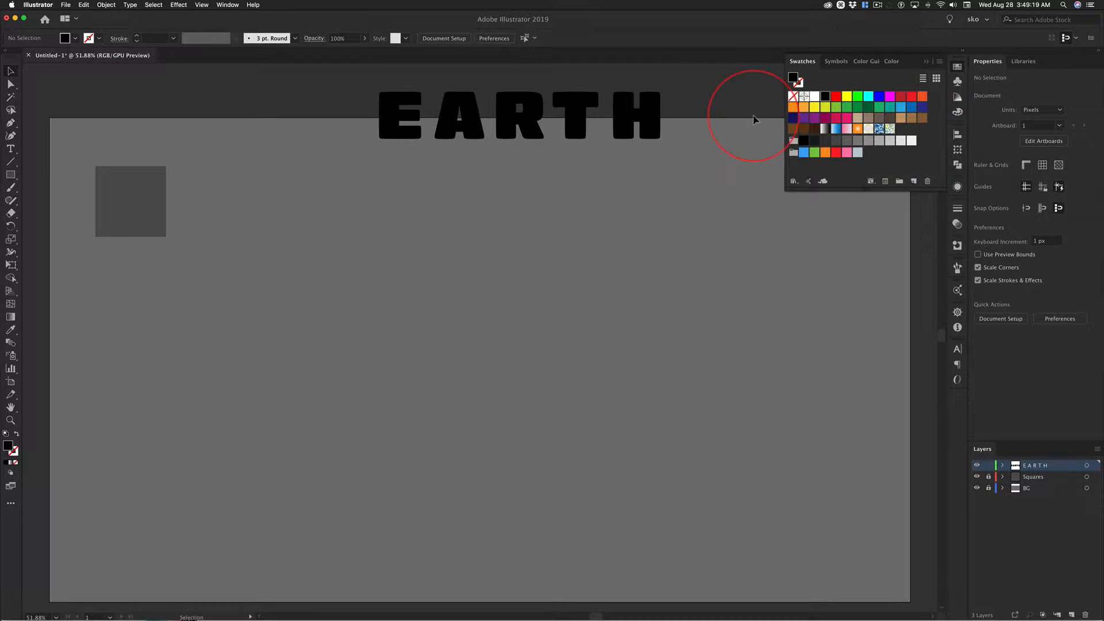
left_click(939, 64)
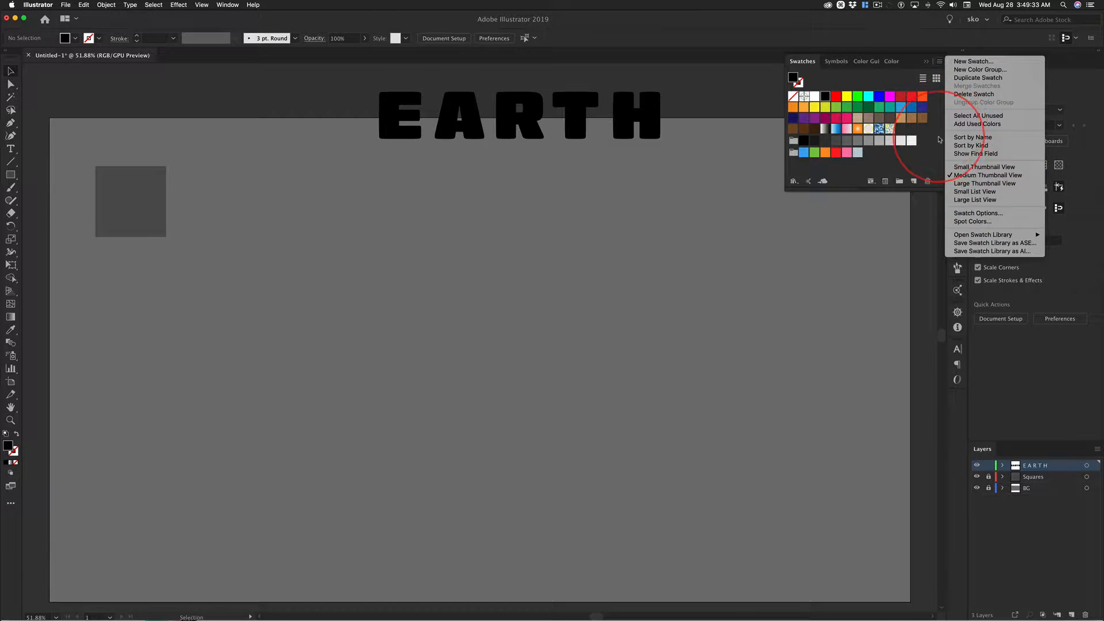
left_click(941, 62)
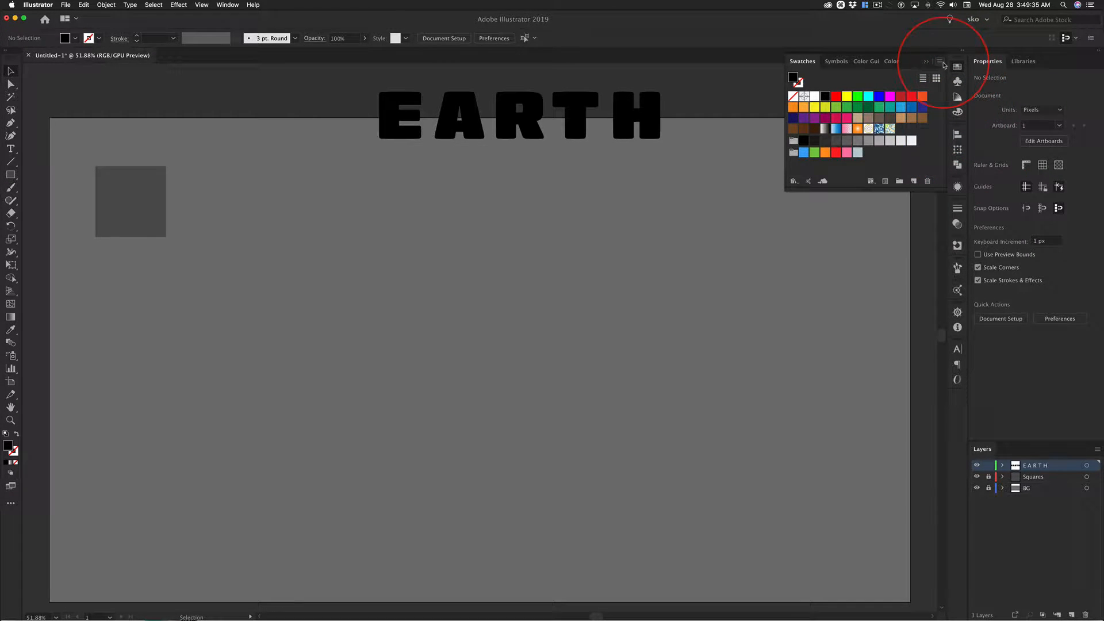
Check the finished letter colours in Photoshop, then fill the letter E with the light blue swatch in Illustrator.
left_click(392, 118)
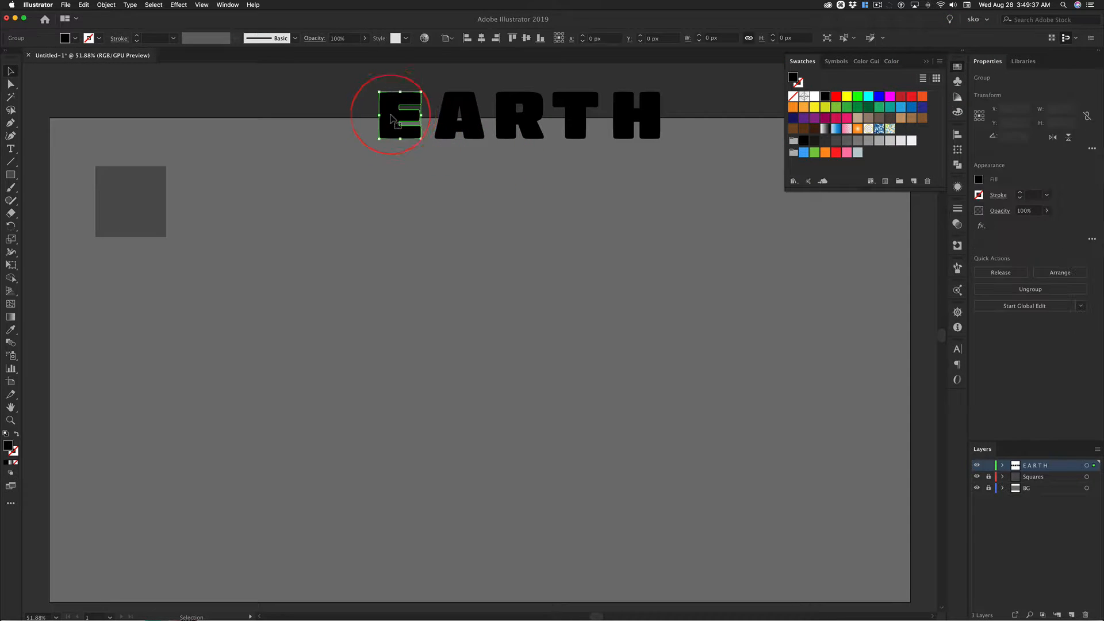
key("super+Tab")
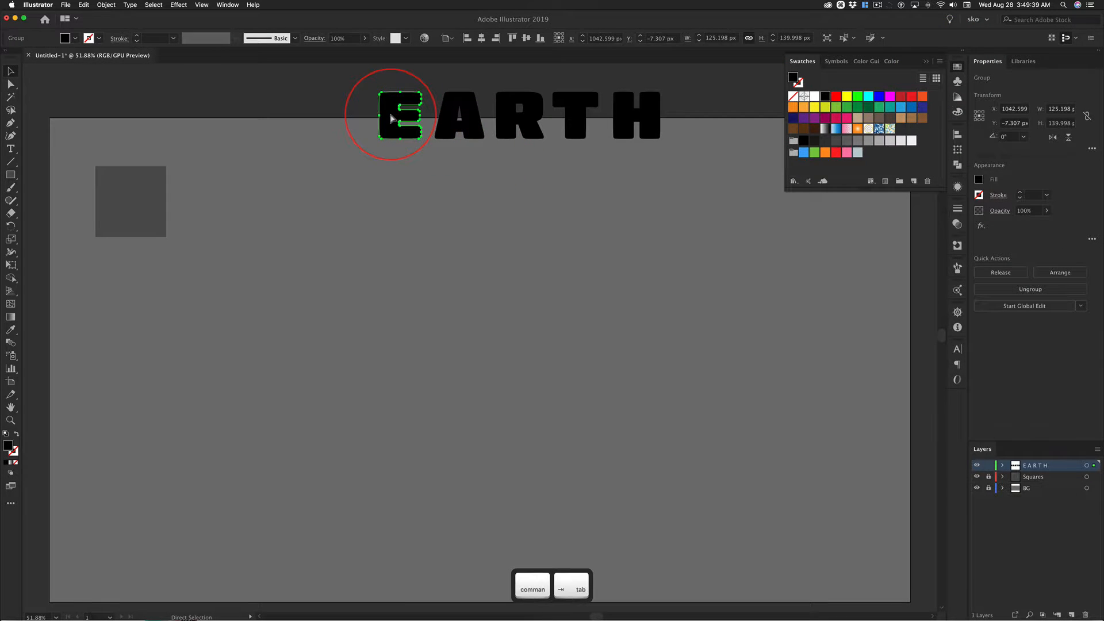
key("super+Tab")
key("super+Tab")
key("super+Tab")
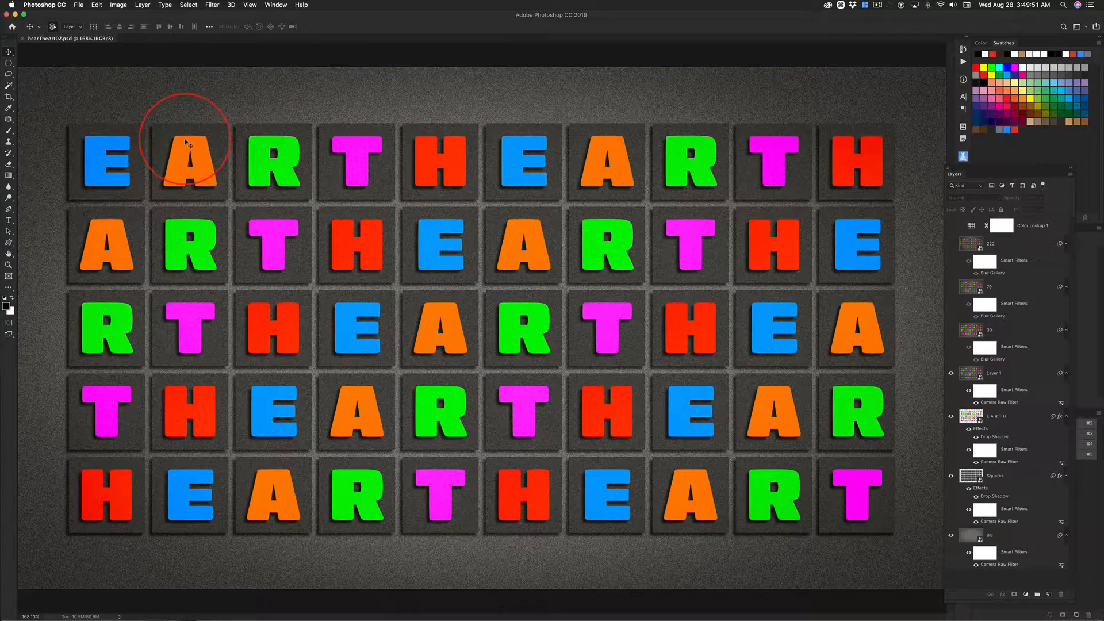
key("super+Tab")
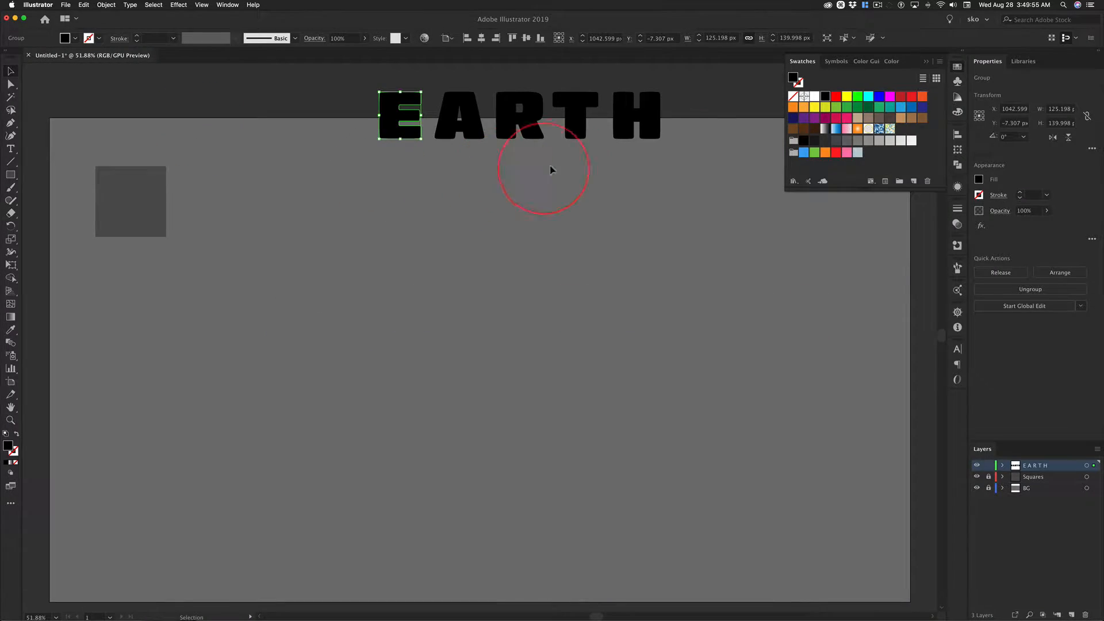
left_click(804, 152)
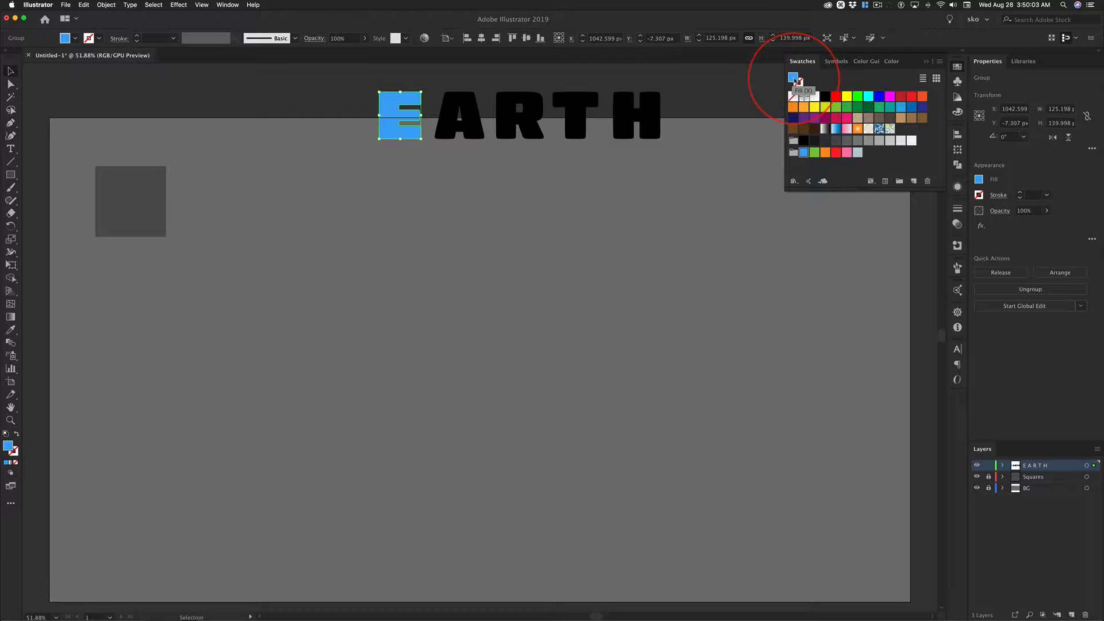
Save the E's blue fill (R=63 G=169 B=245) as a new swatch and make it a global colour.
left_click_drag(794, 81, 901, 129)
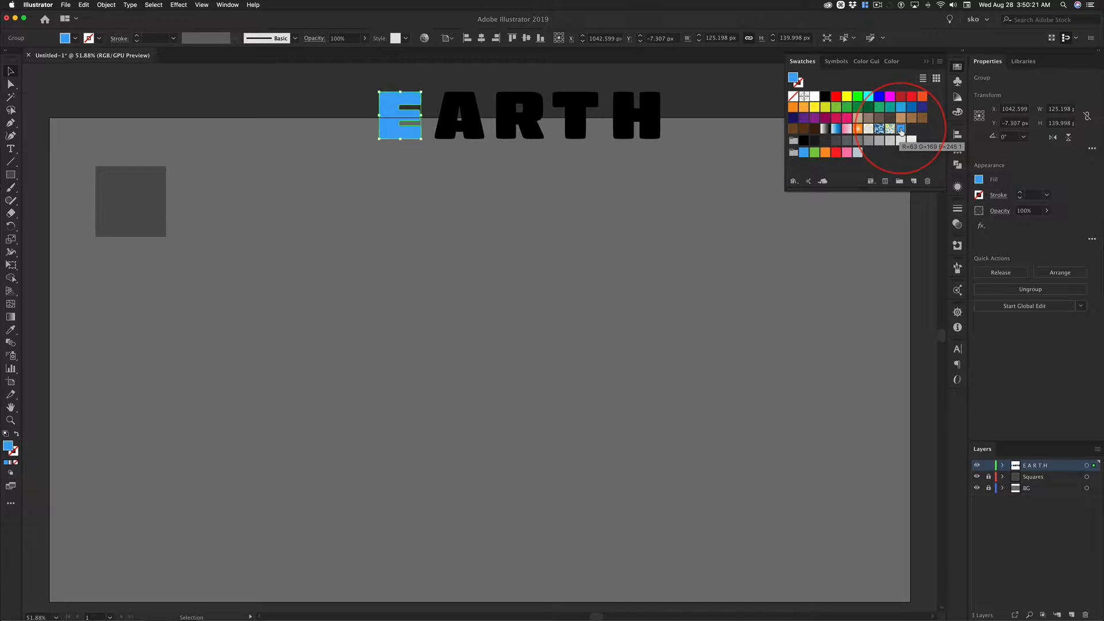
double_click(901, 130)
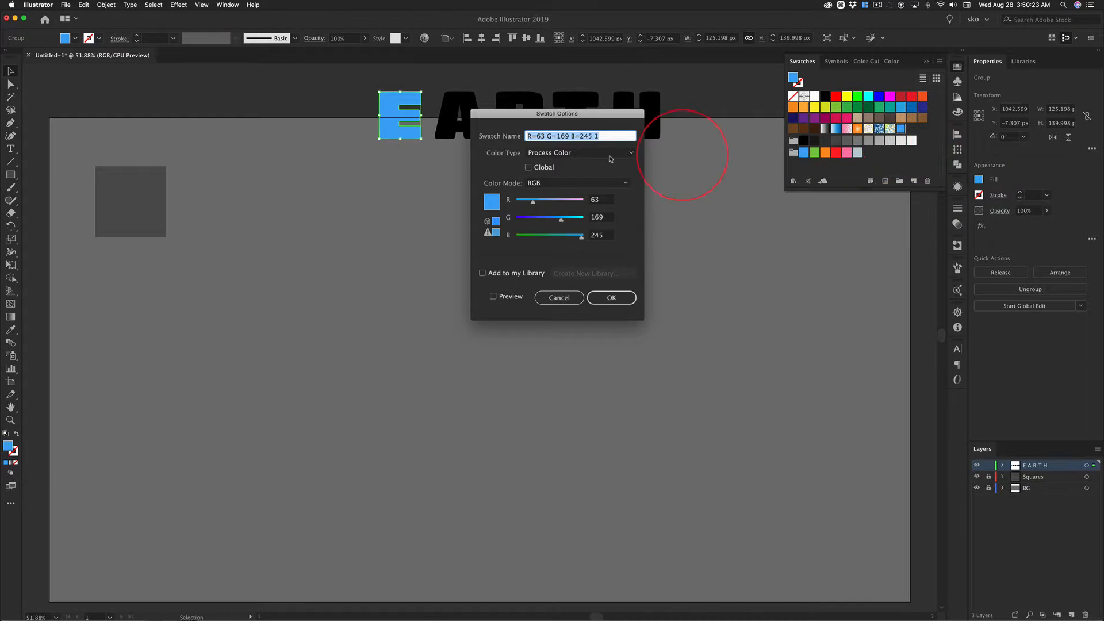
left_click(529, 168)
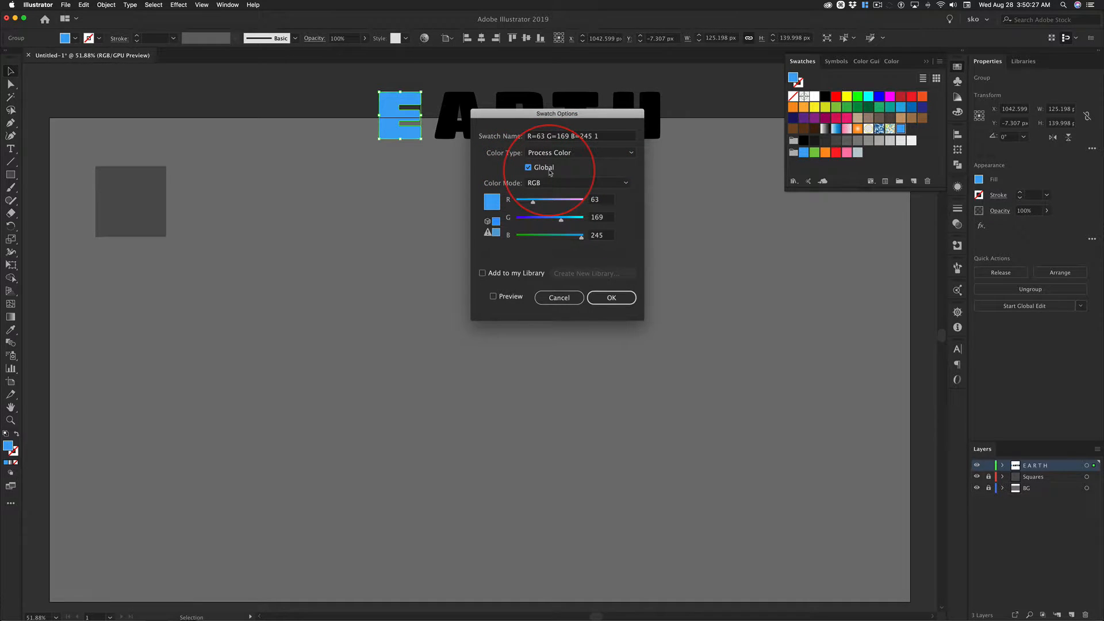
left_click(618, 300)
key("ctrl+alt")
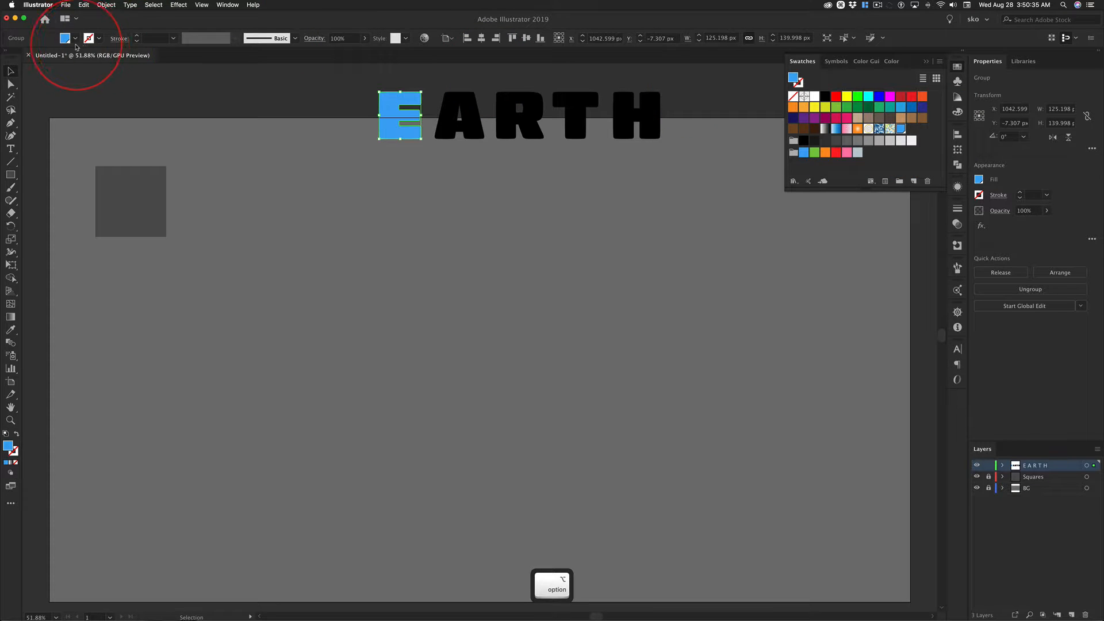
key("ctrl+alt")
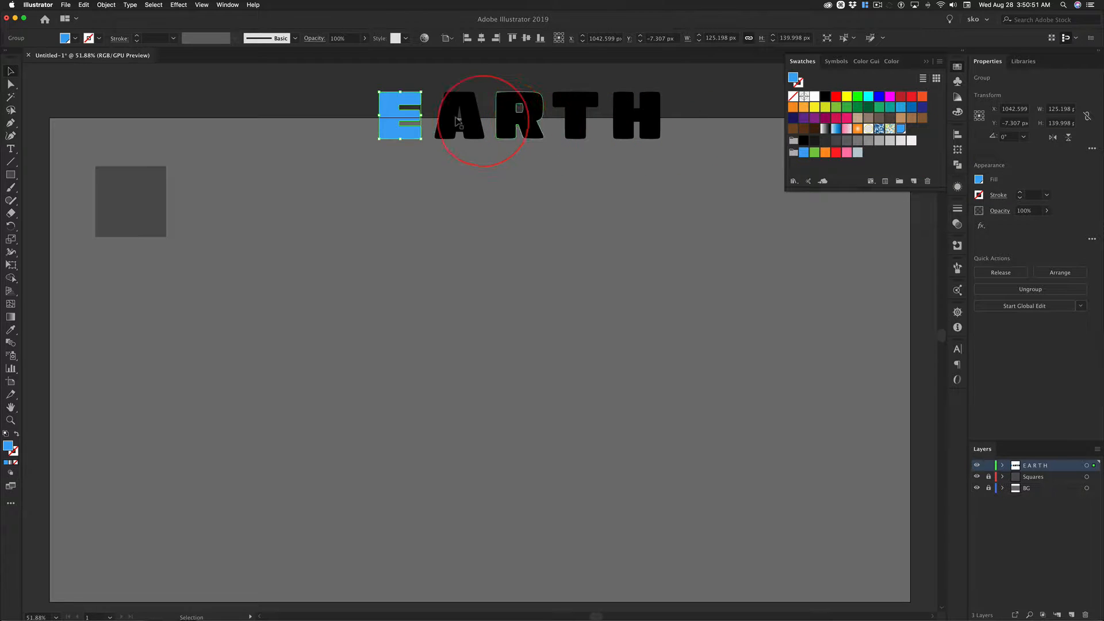
Fill the letter A with orange (R=241 G=90 B=36) and save that fill as a new global swatch.
left_click(472, 112)
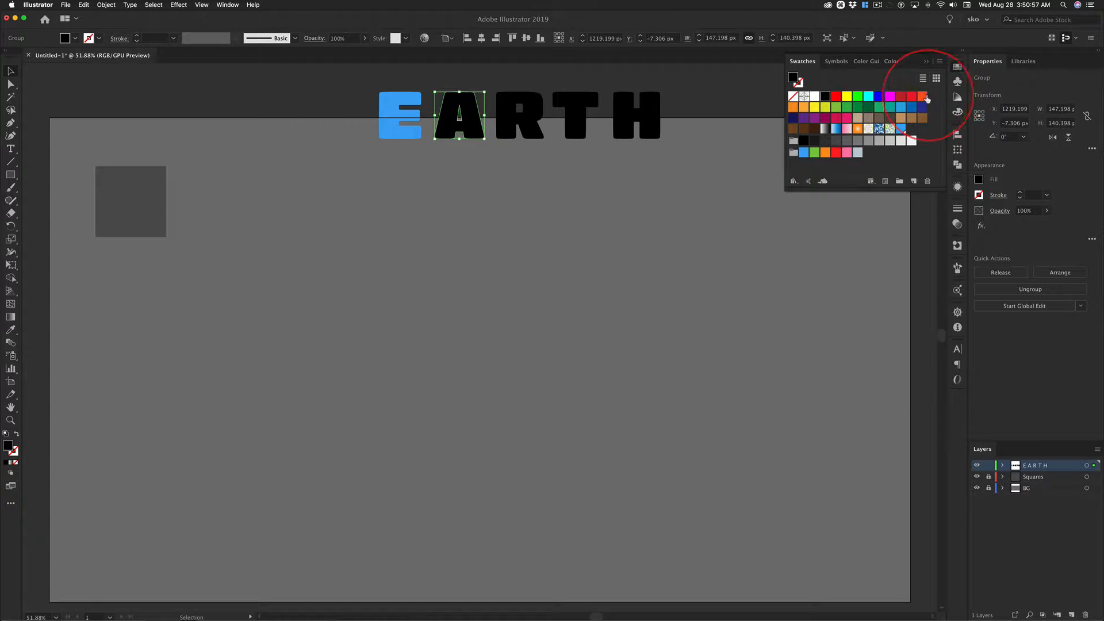
left_click(923, 96)
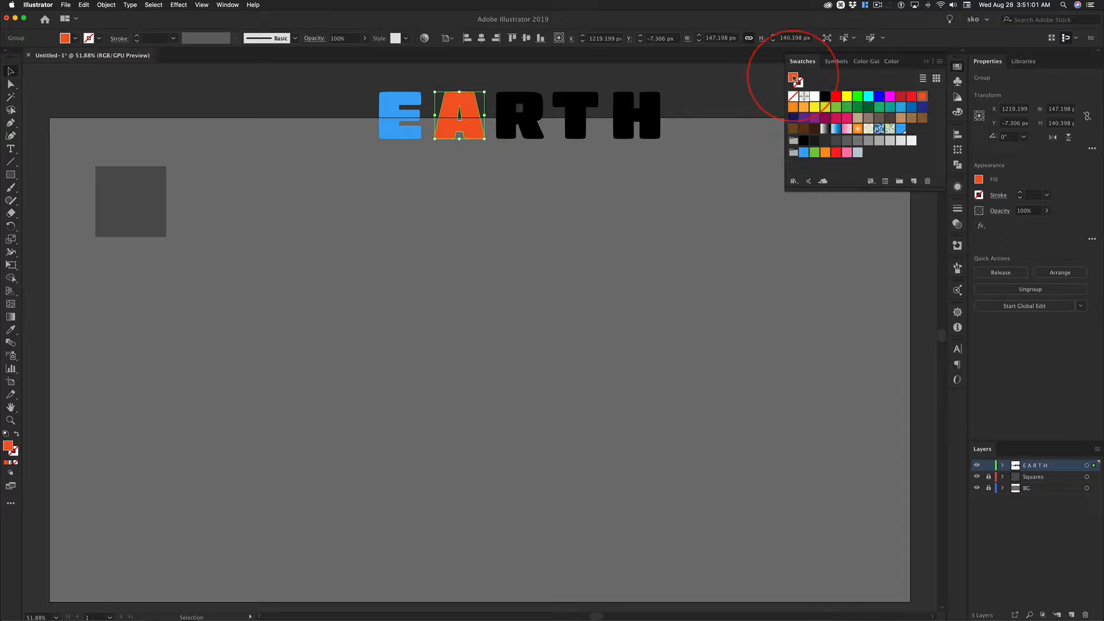
left_click_drag(794, 80, 914, 131)
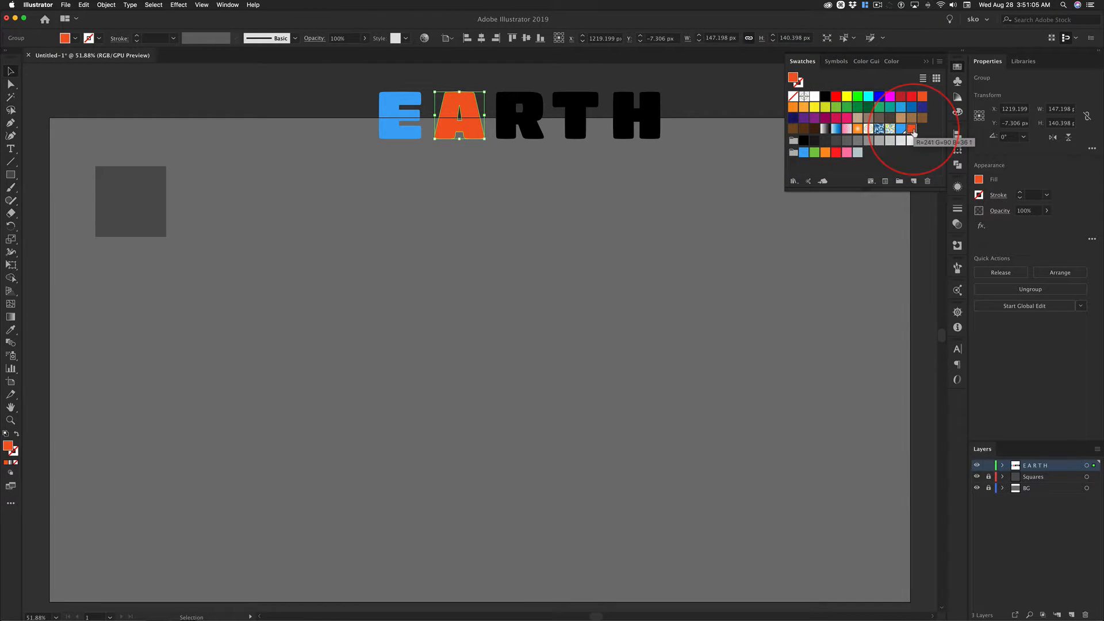
double_click(912, 132)
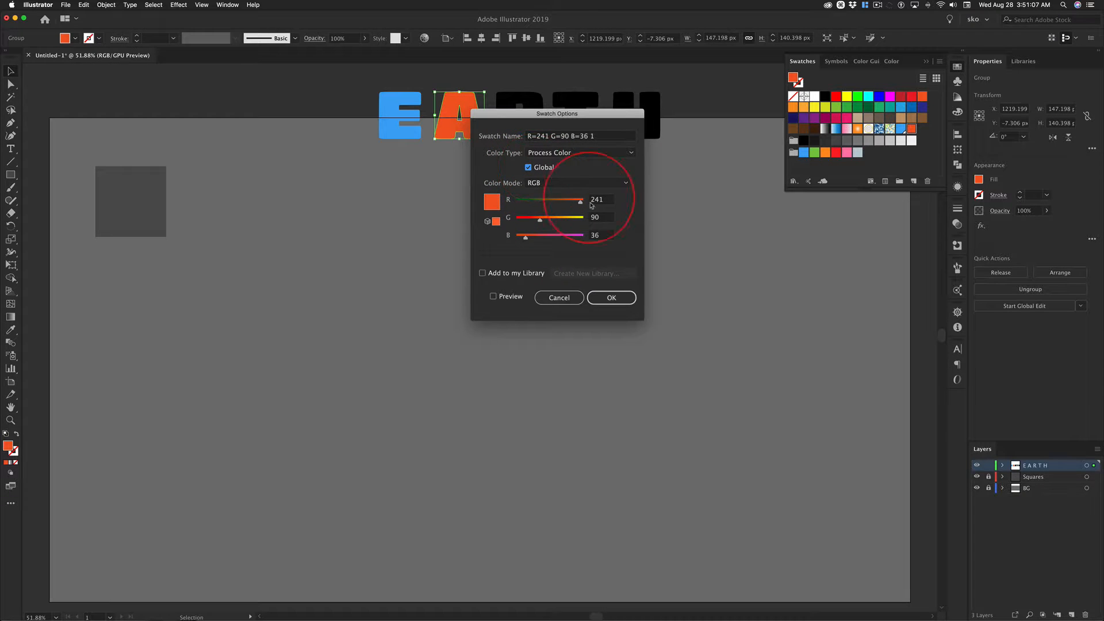
left_click(611, 297)
Fill the letter R with bright green (R=0 G=255 B=0) and save that fill as a new global swatch.
left_click(505, 113)
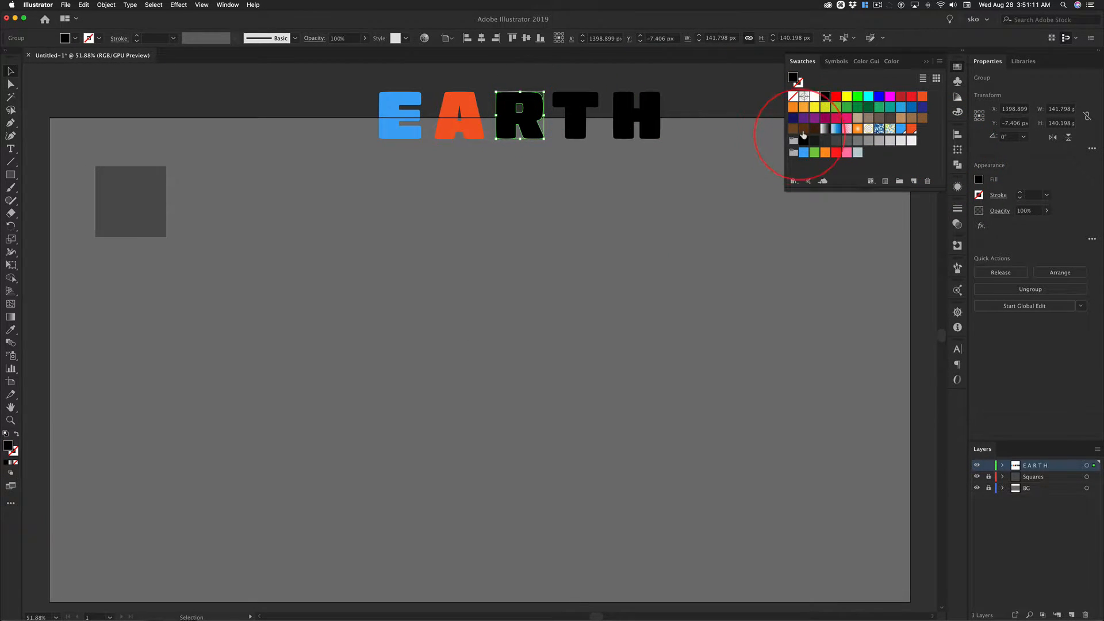
left_click(857, 97)
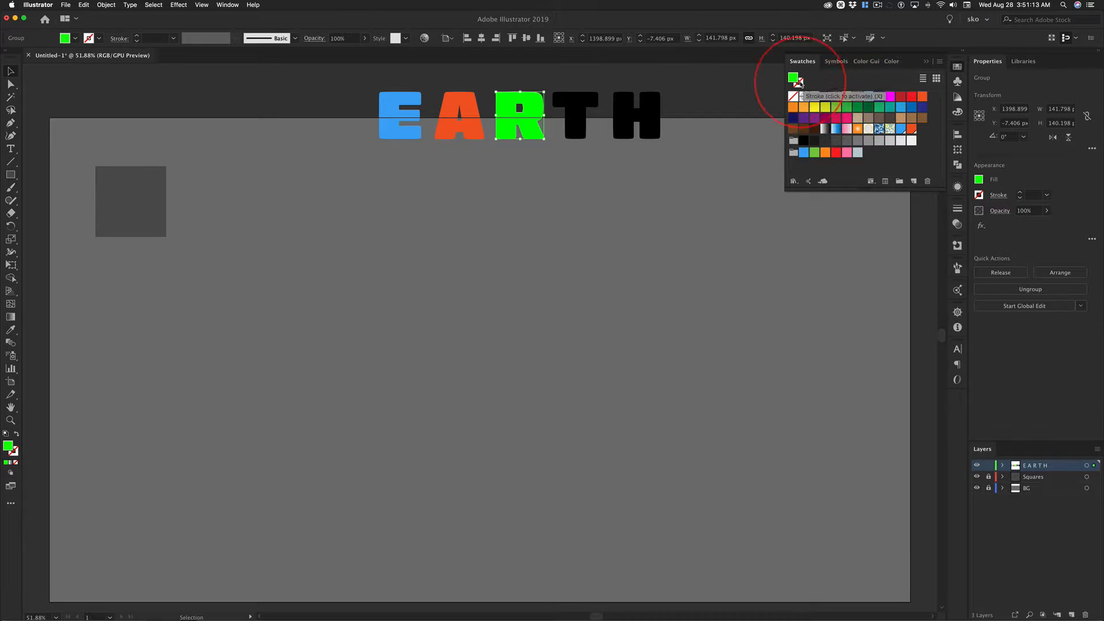
left_click_drag(792, 78, 923, 132)
double_click(922, 130)
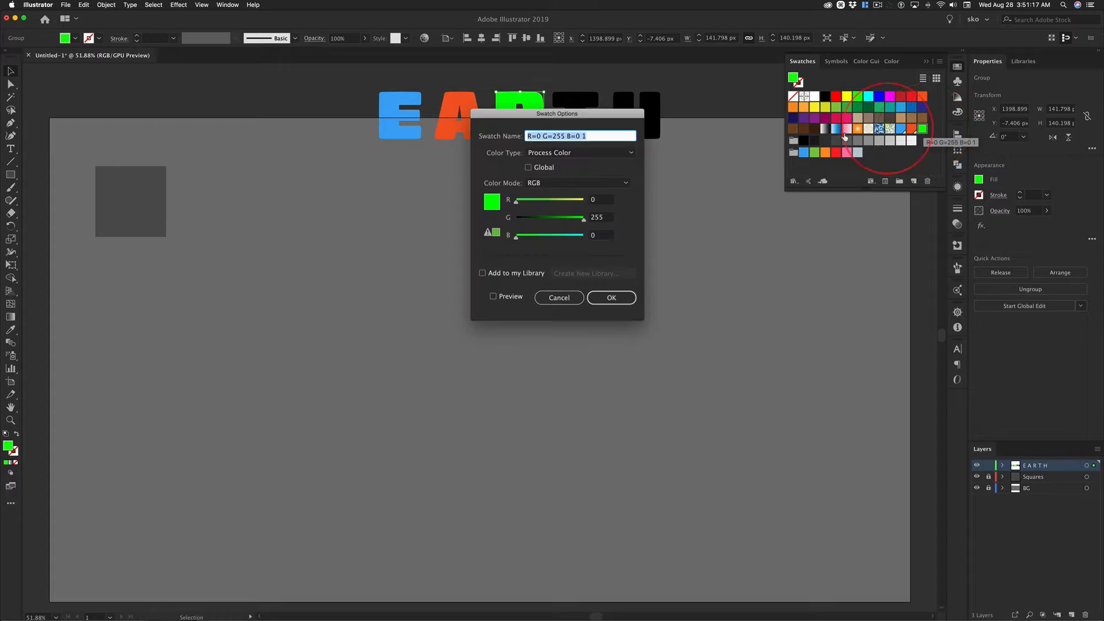
left_click(528, 167)
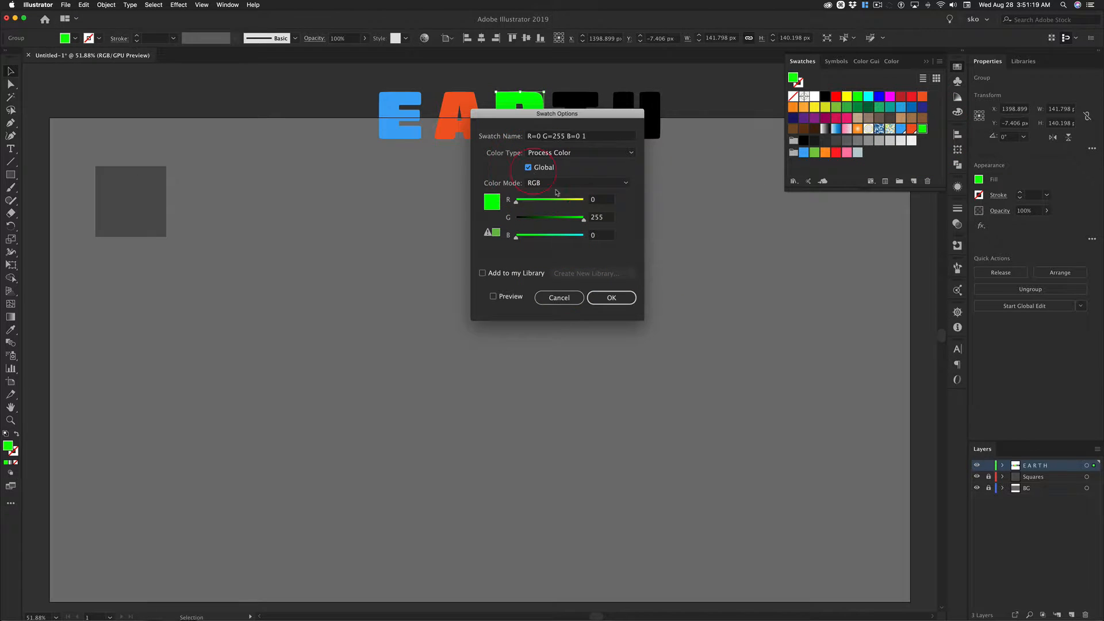
left_click(611, 297)
Fill the letter T with magenta (R=255 G=0 B=255) and save that fill as a new global swatch.
left_click(574, 117)
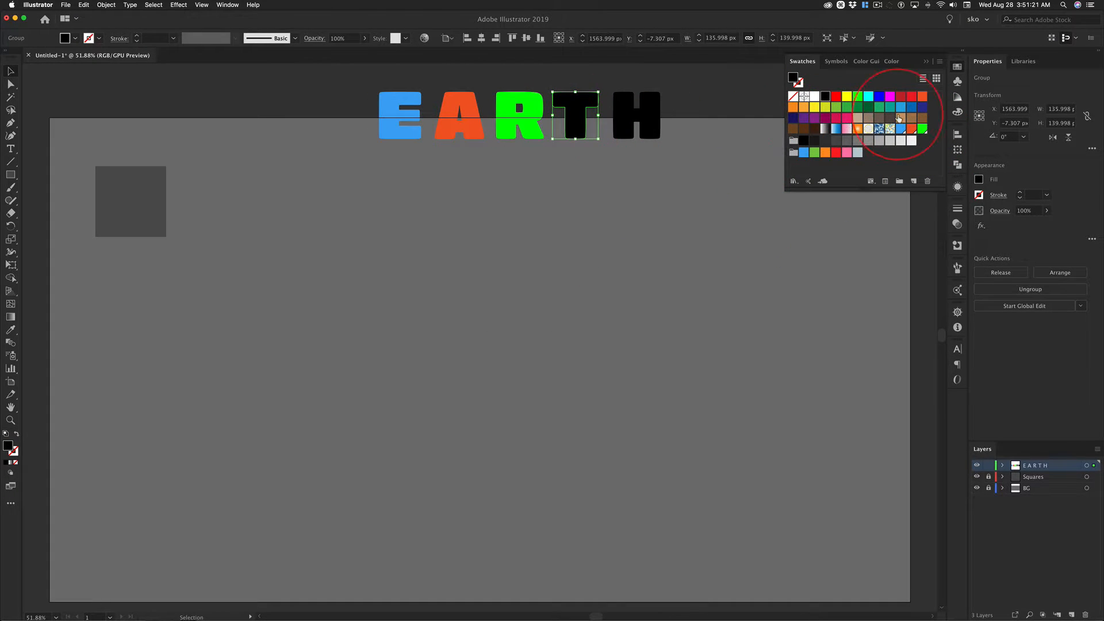
left_click(890, 96)
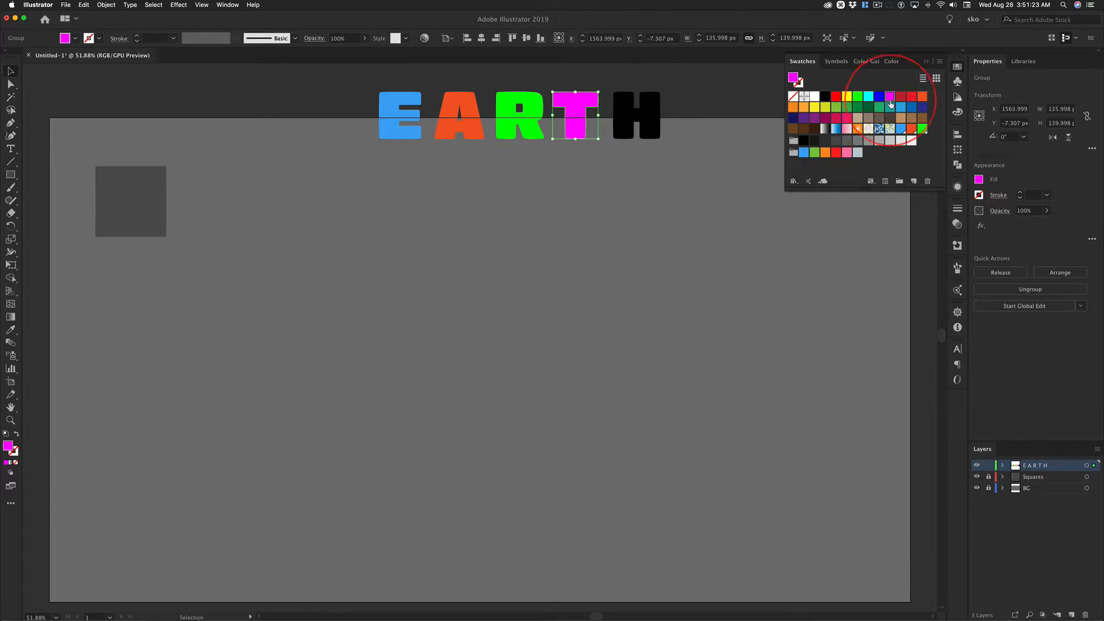
left_click_drag(797, 80, 932, 135)
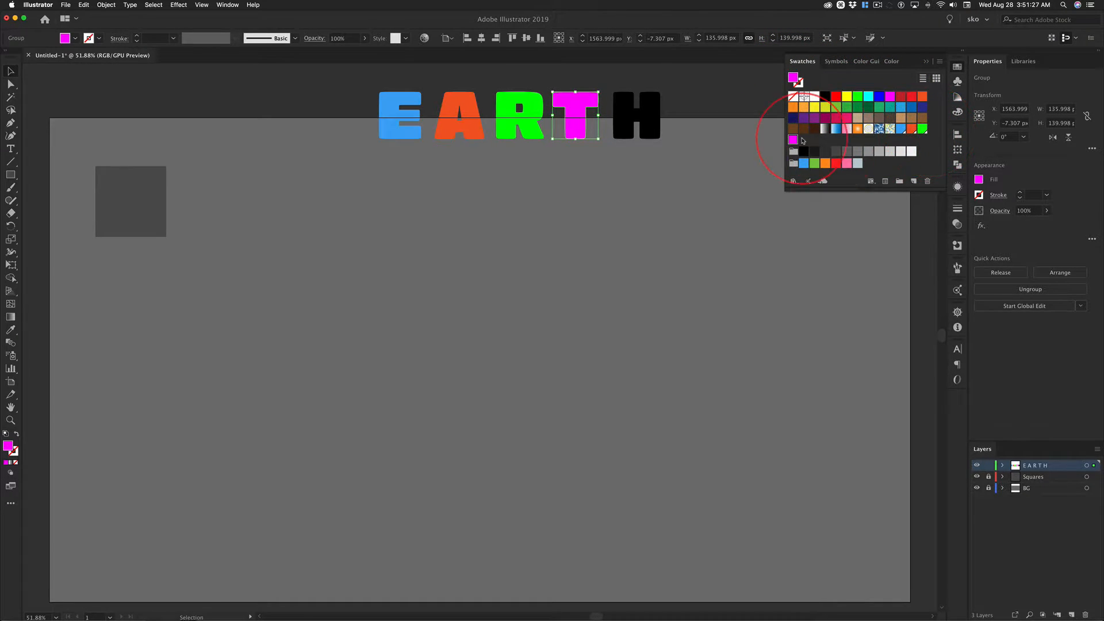
double_click(793, 139)
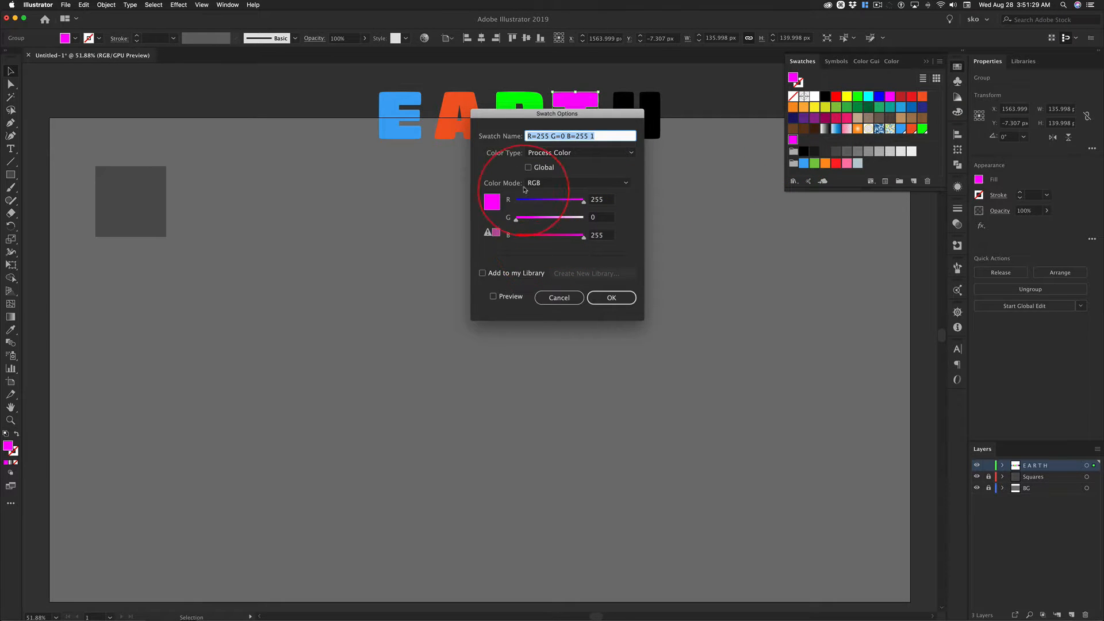
left_click(528, 167)
left_click(611, 298)
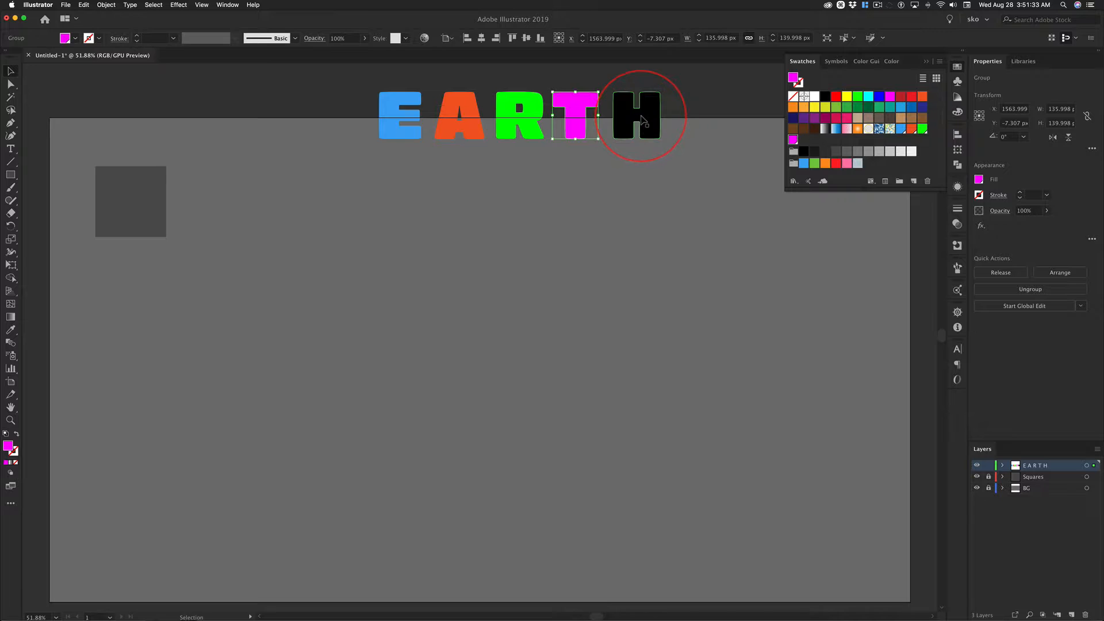
Fill the letter H with red (R=237 G=28 B=36) and save that fill as a new global swatch.
left_click(643, 120)
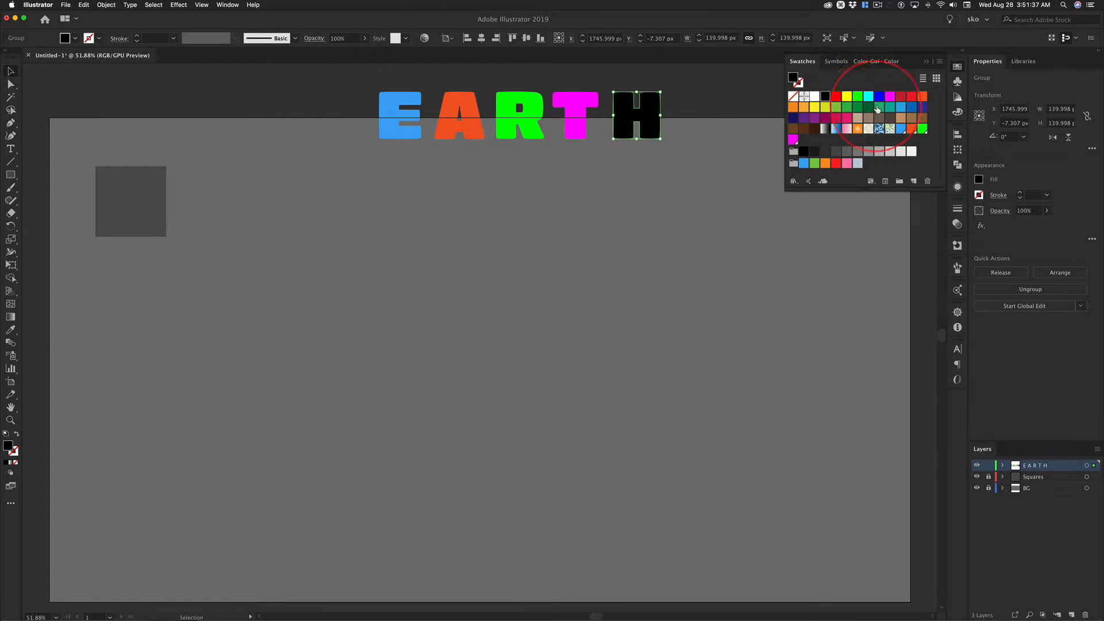
left_click(911, 97)
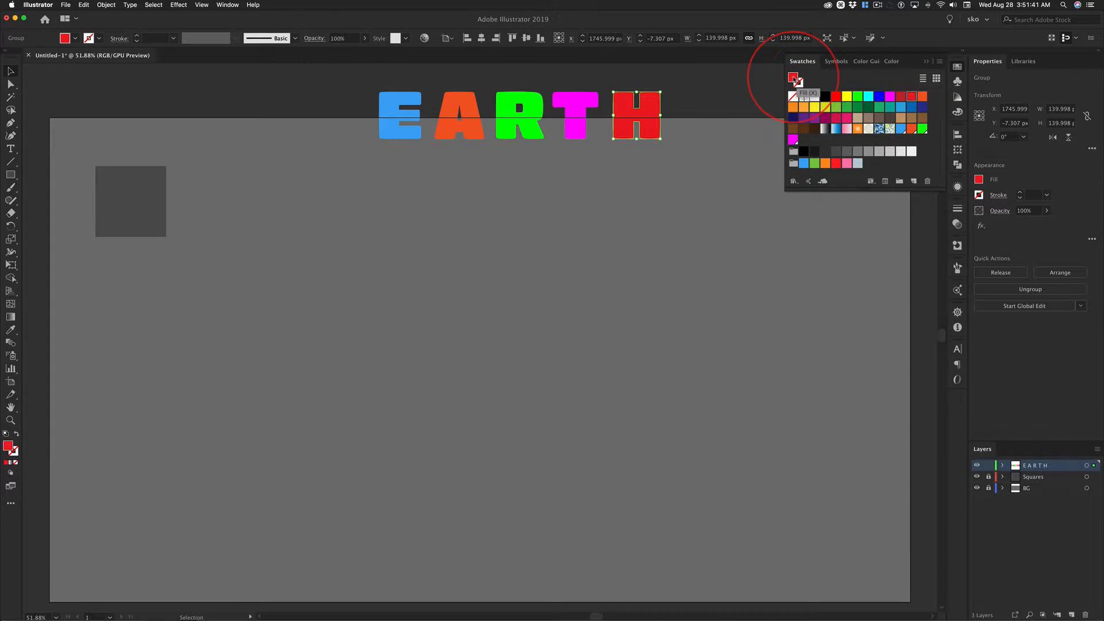
left_click_drag(793, 79, 805, 140)
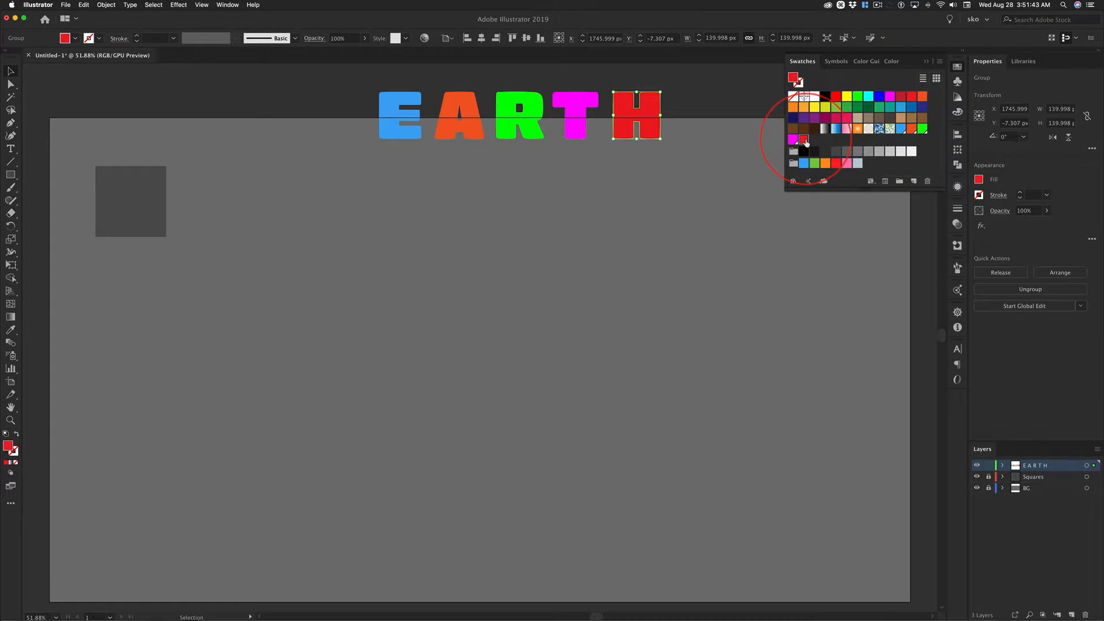
double_click(804, 140)
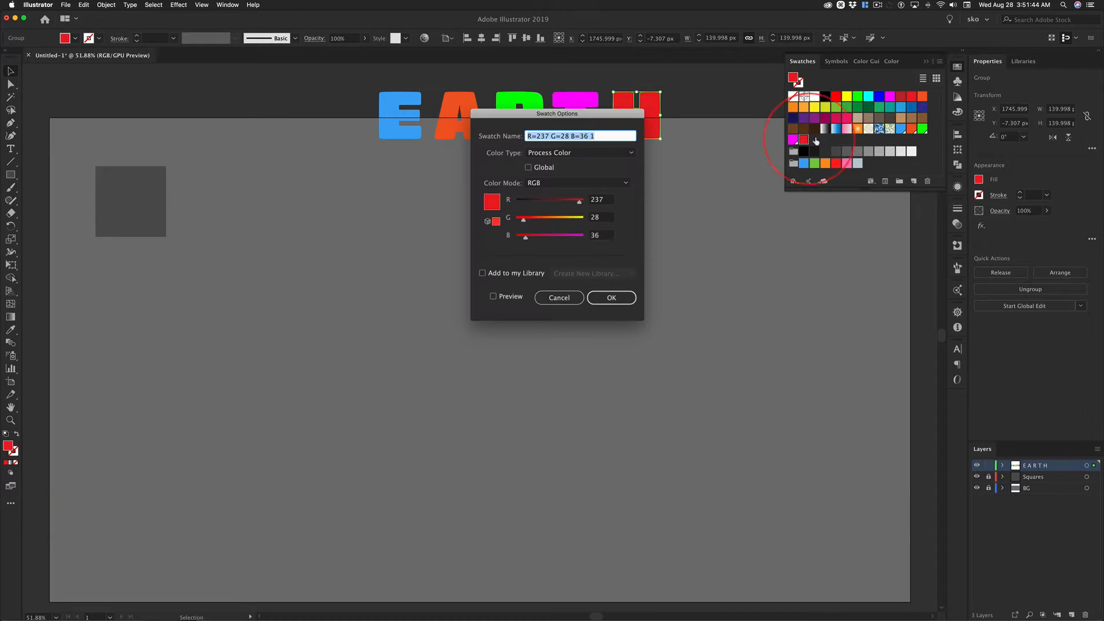
left_click(540, 169)
left_click(611, 297)
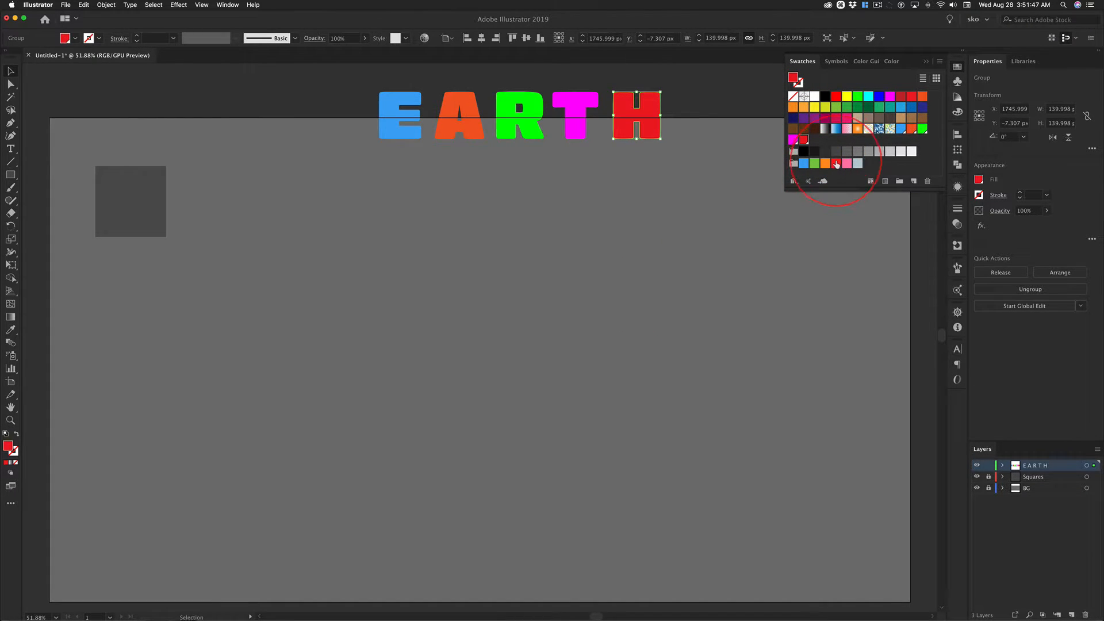
Unlock the Squares layer and save the dark grey square's fill as a new global swatch.
left_click(155, 194)
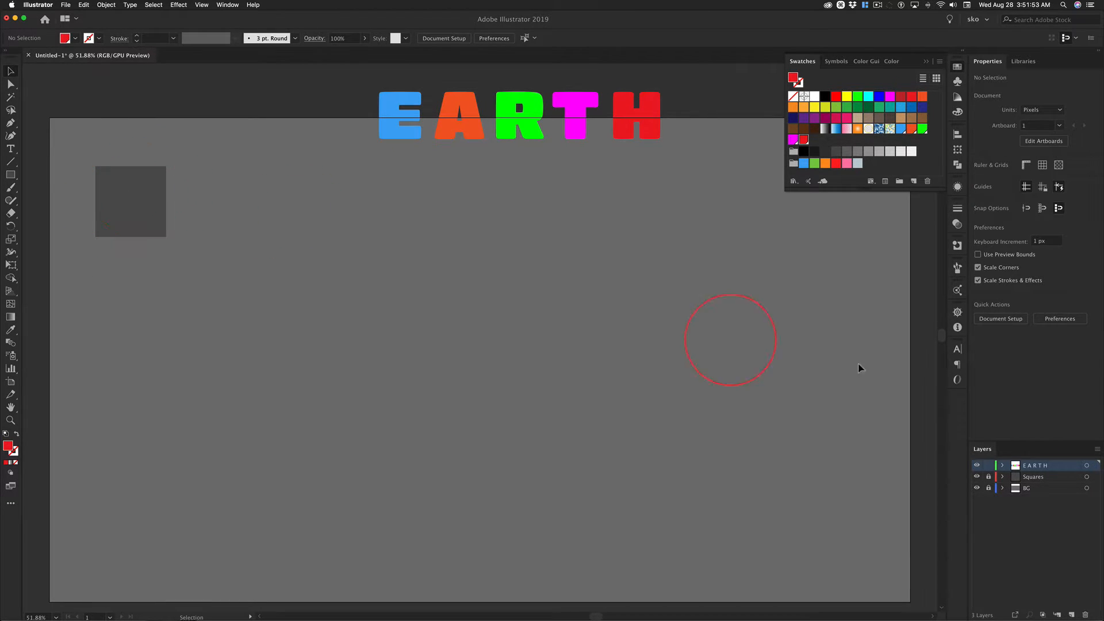
left_click(988, 476)
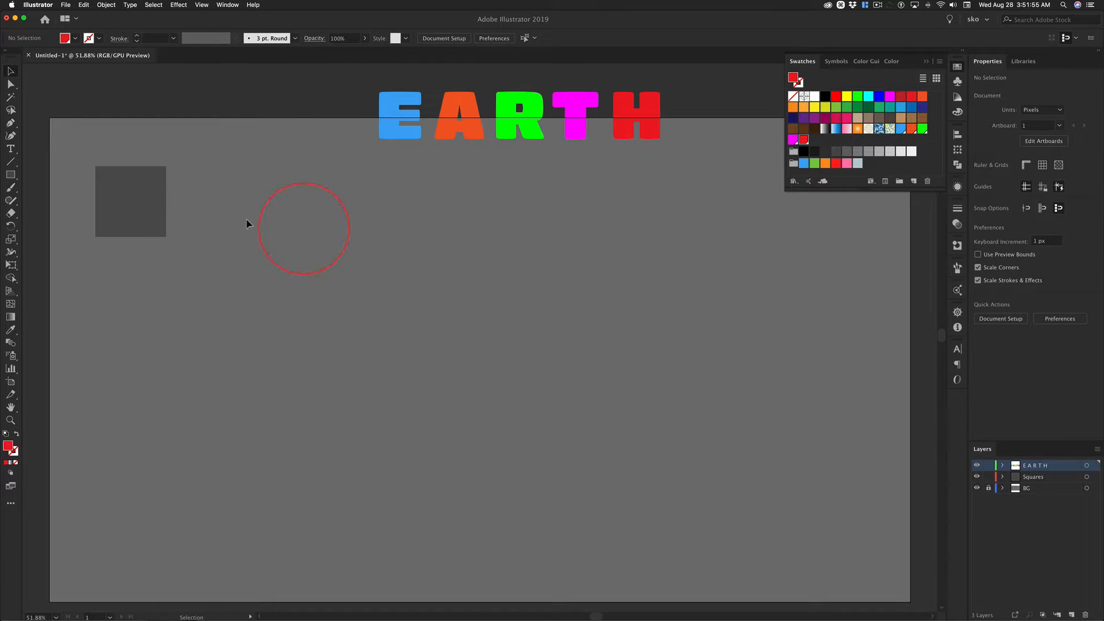
left_click(144, 206)
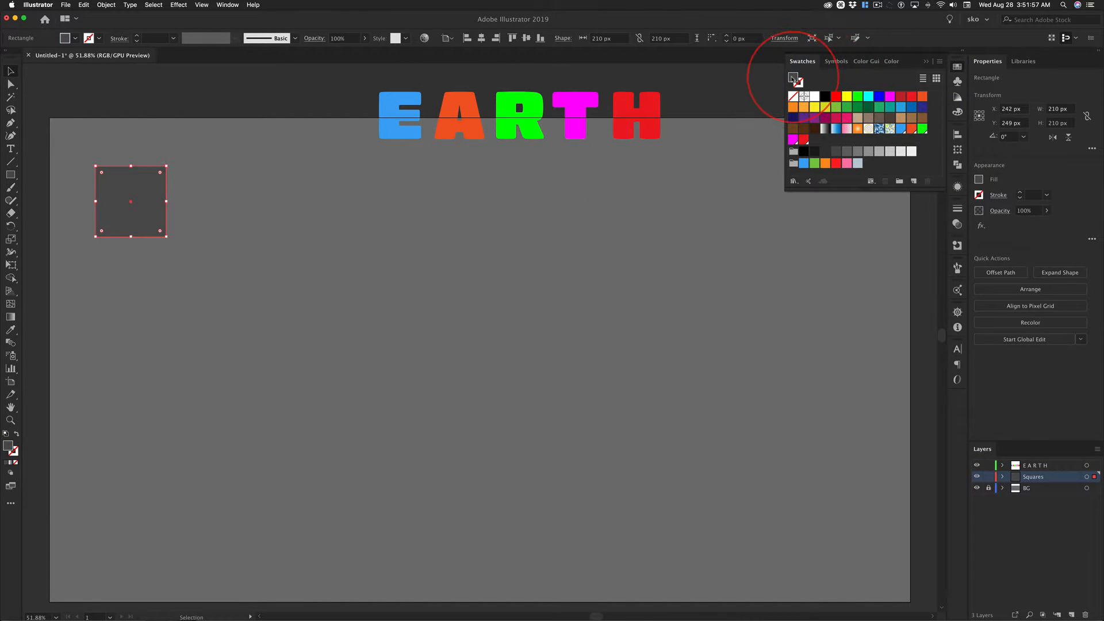
left_click_drag(792, 77, 819, 140)
double_click(814, 139)
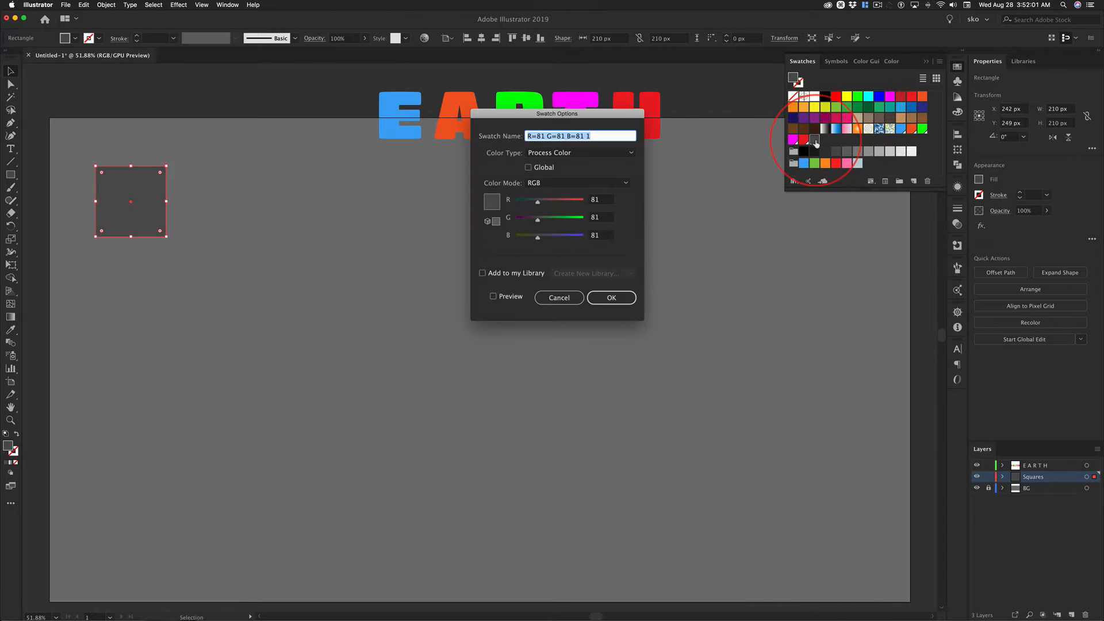
left_click(528, 168)
left_click(611, 298)
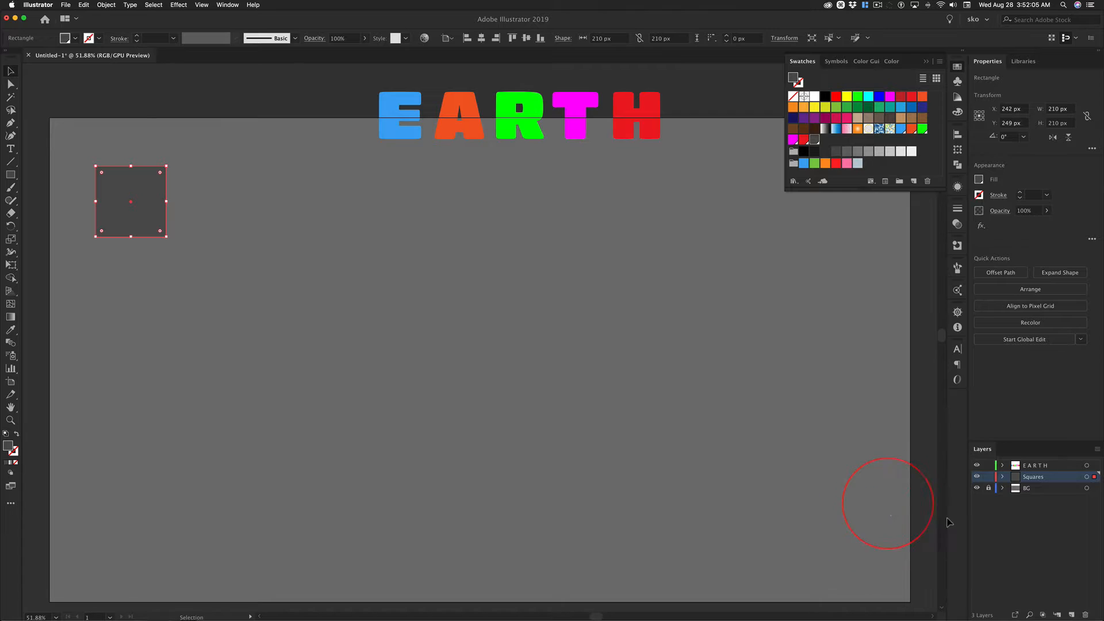
Unlock the BG layer, save the background rectangle's grey fill as a new global swatch, and lock the layer again.
left_click(990, 489)
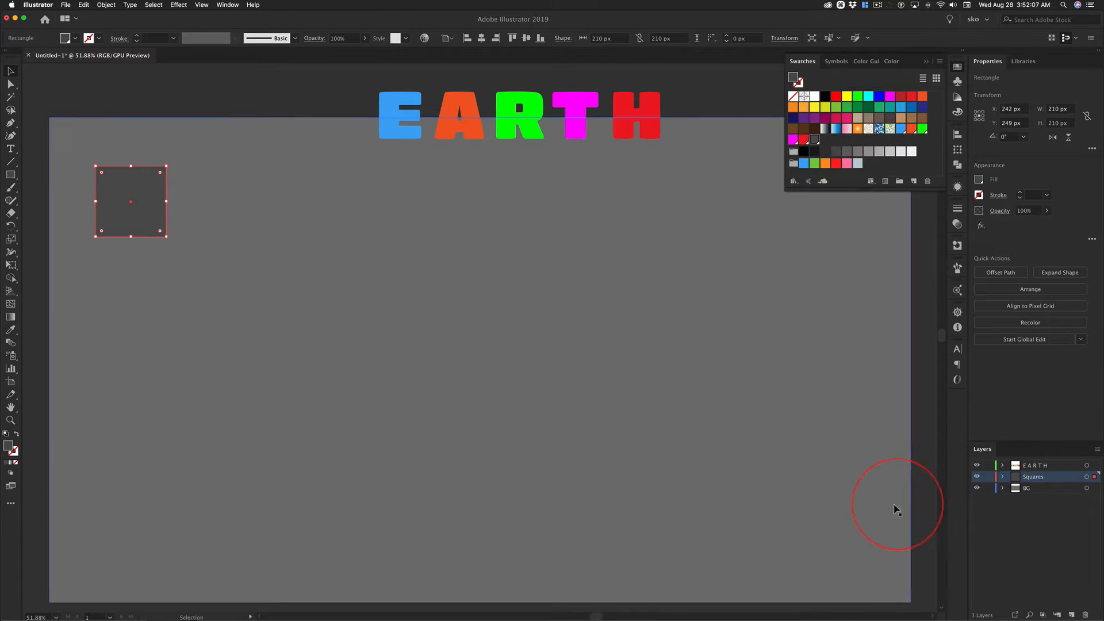
left_click(822, 463)
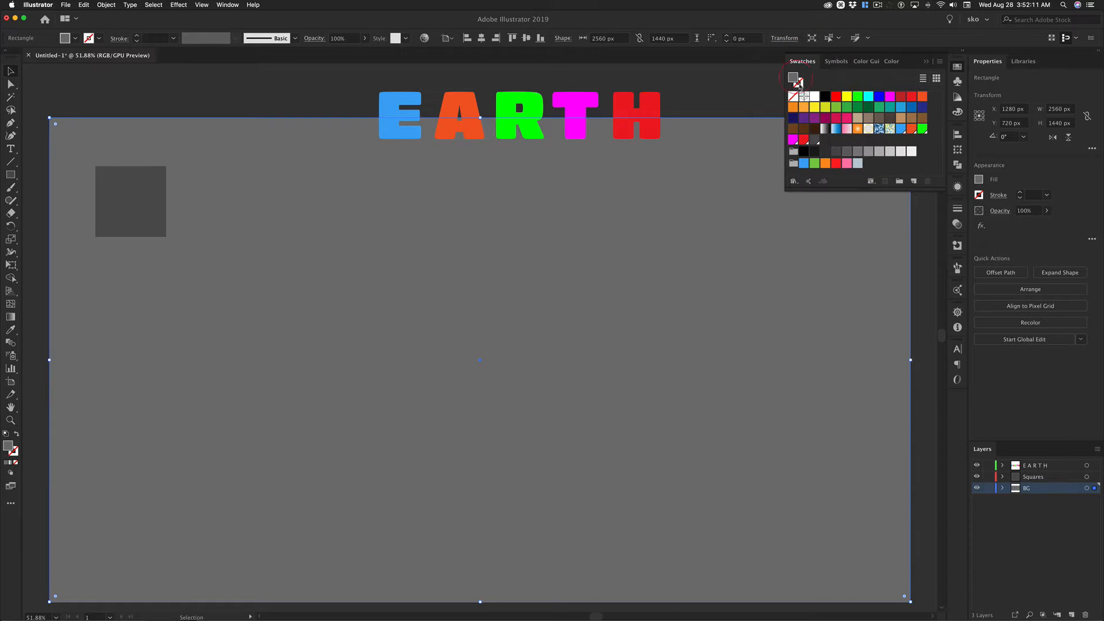
left_click_drag(799, 83, 828, 143)
double_click(828, 143)
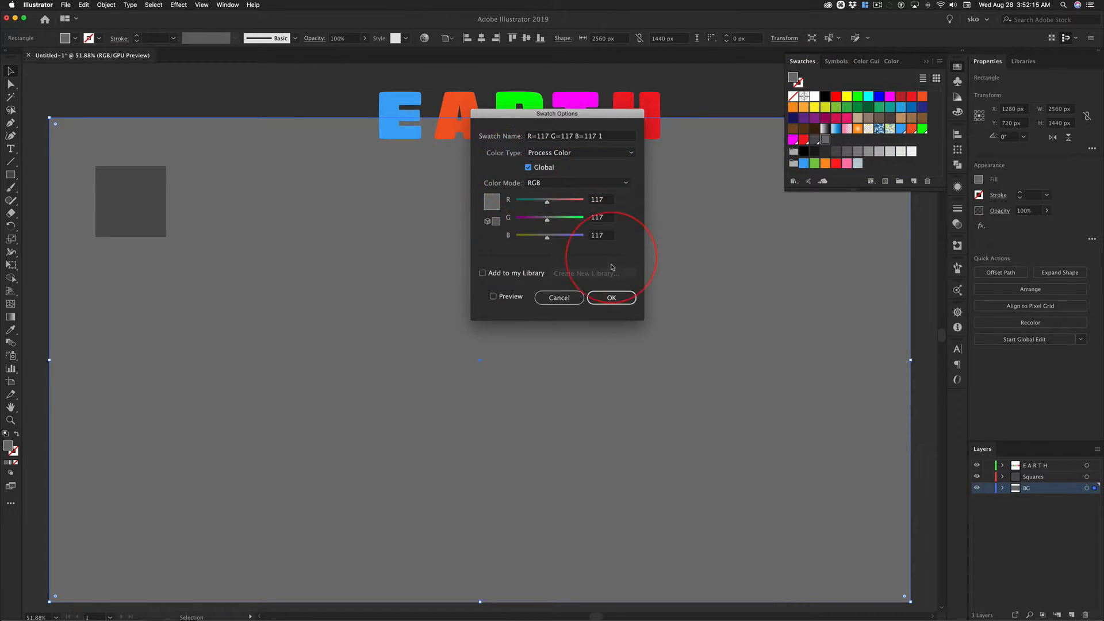
left_click(611, 297)
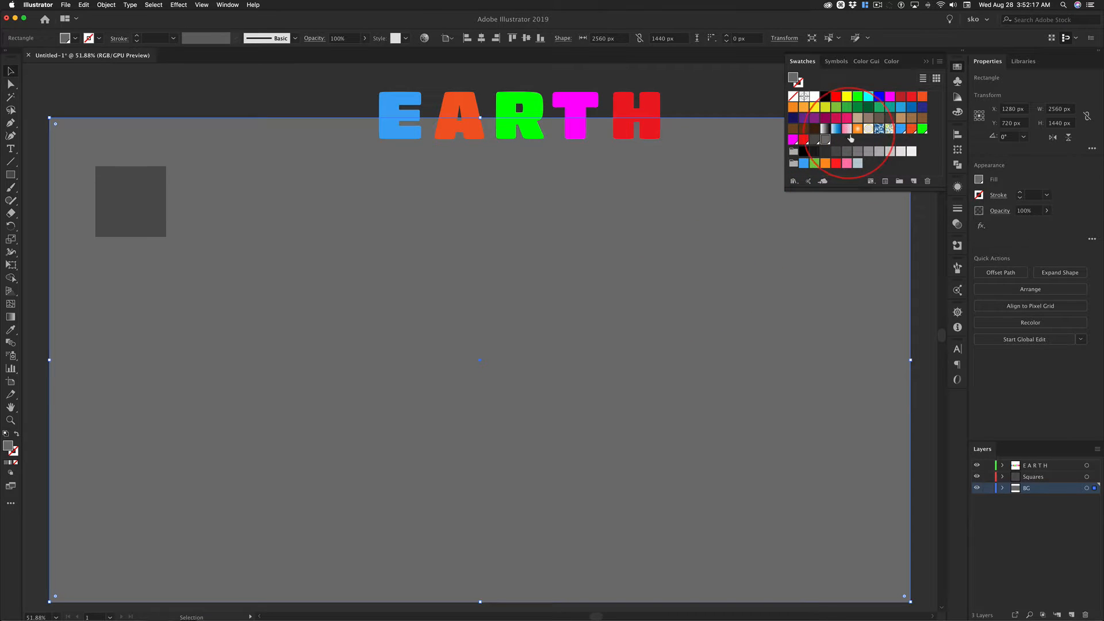
left_click(987, 488)
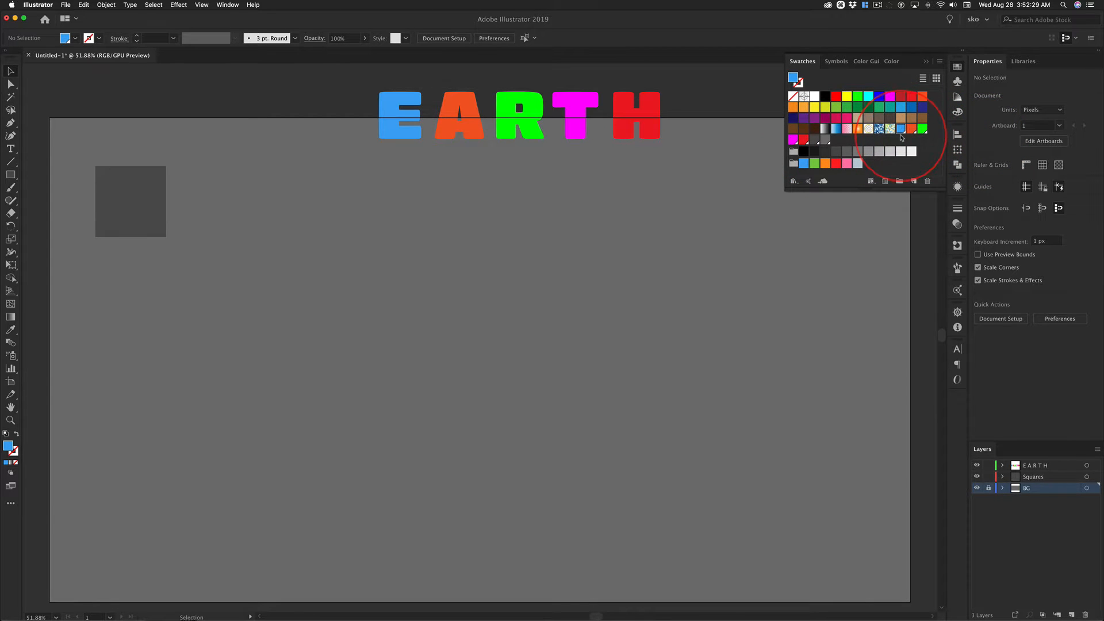
Gather the new global letter, square and background swatches into a colour group named "Earth He" and enlarge the swatch display slightly.
left_click(825, 139, "shift")
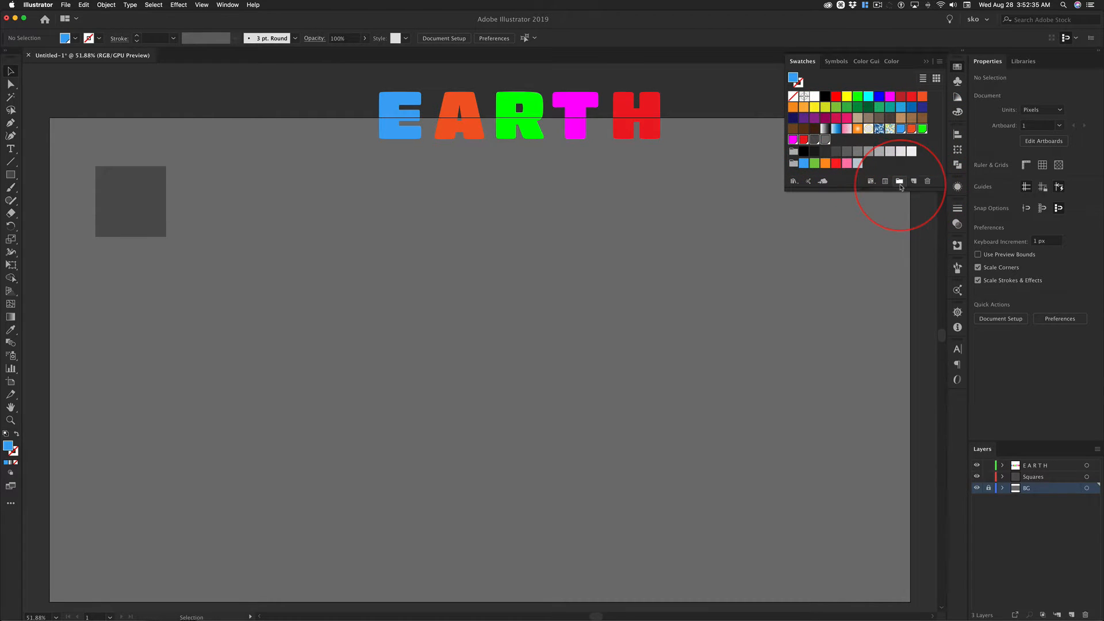
key("ctrl+alt")
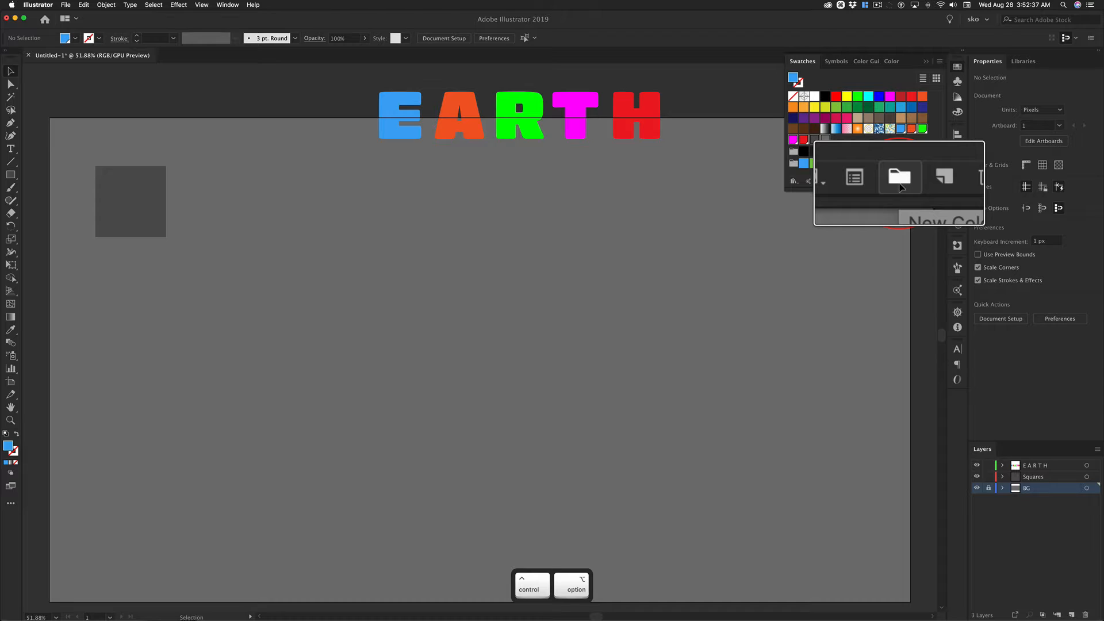
left_click(900, 182, "alt")
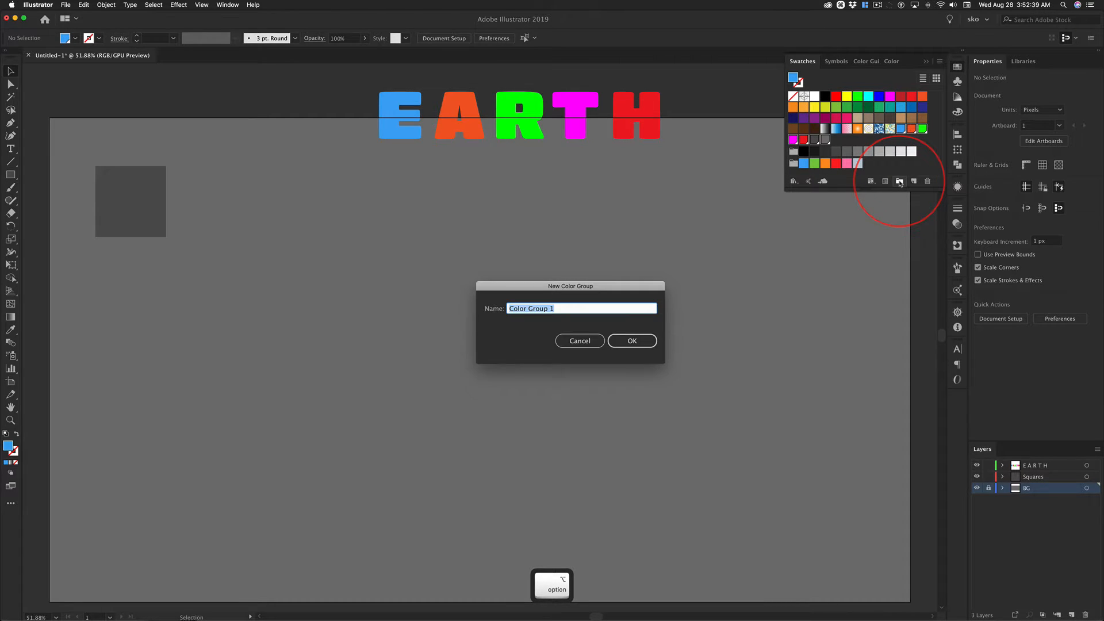
type("Ea")
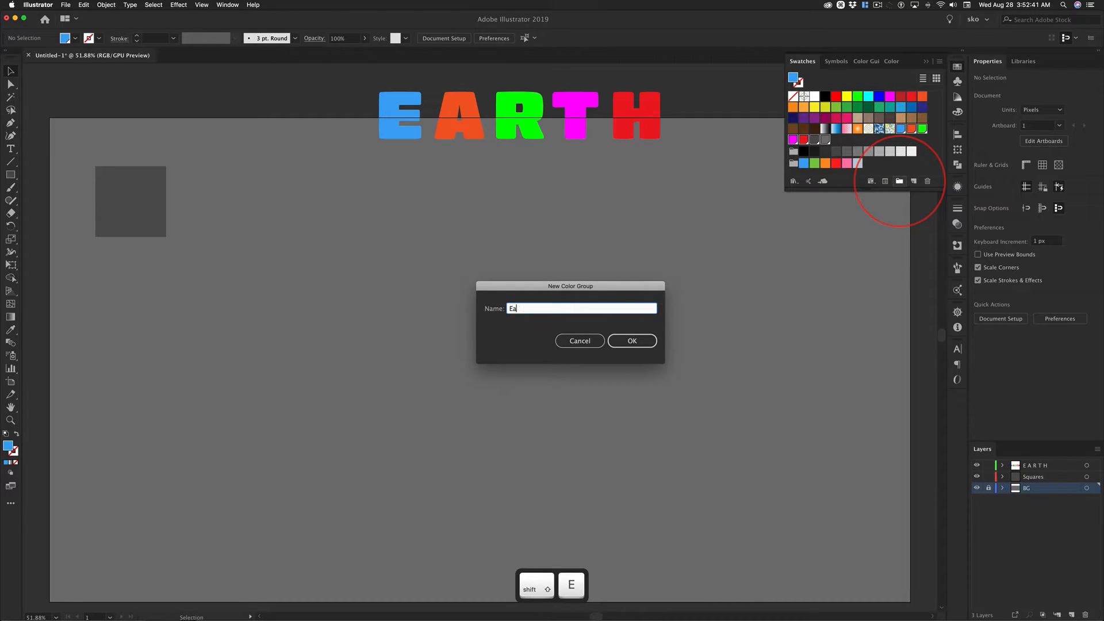
type("rth Heart")
key("Return")
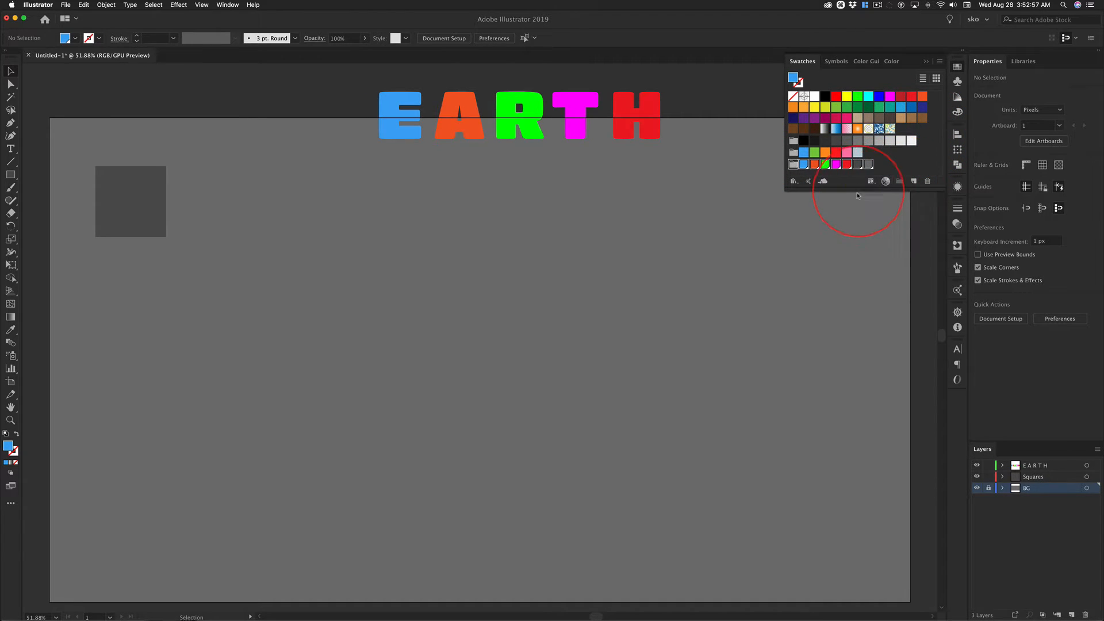
left_click_drag(861, 190, 861, 201)
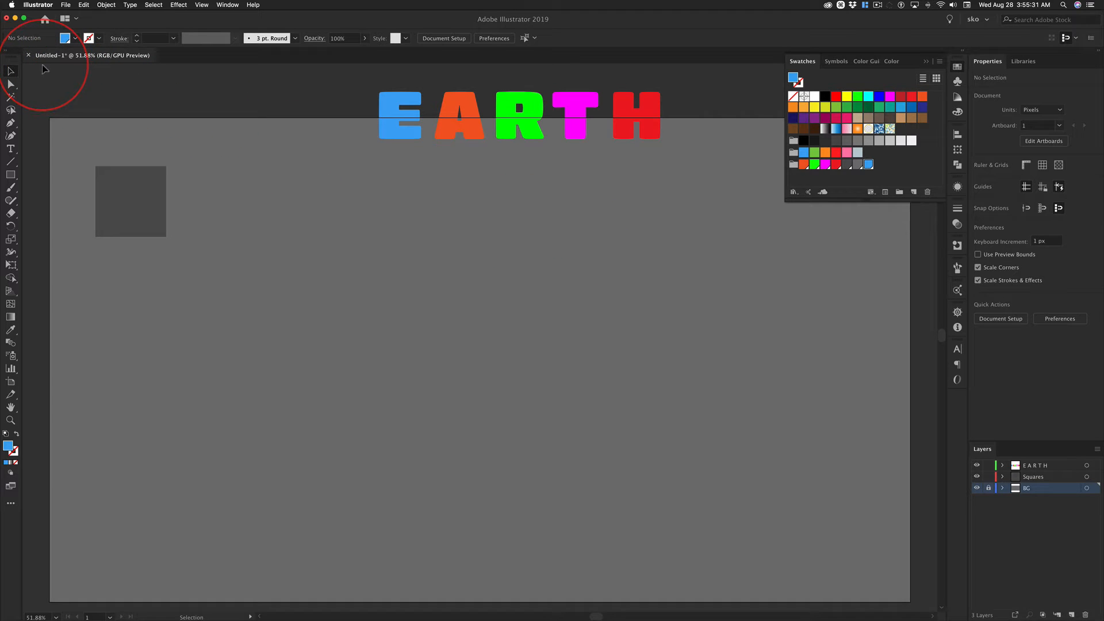
Start saving the document to the Documents folder under the name hearTheArt.ai.
left_click(66, 6)
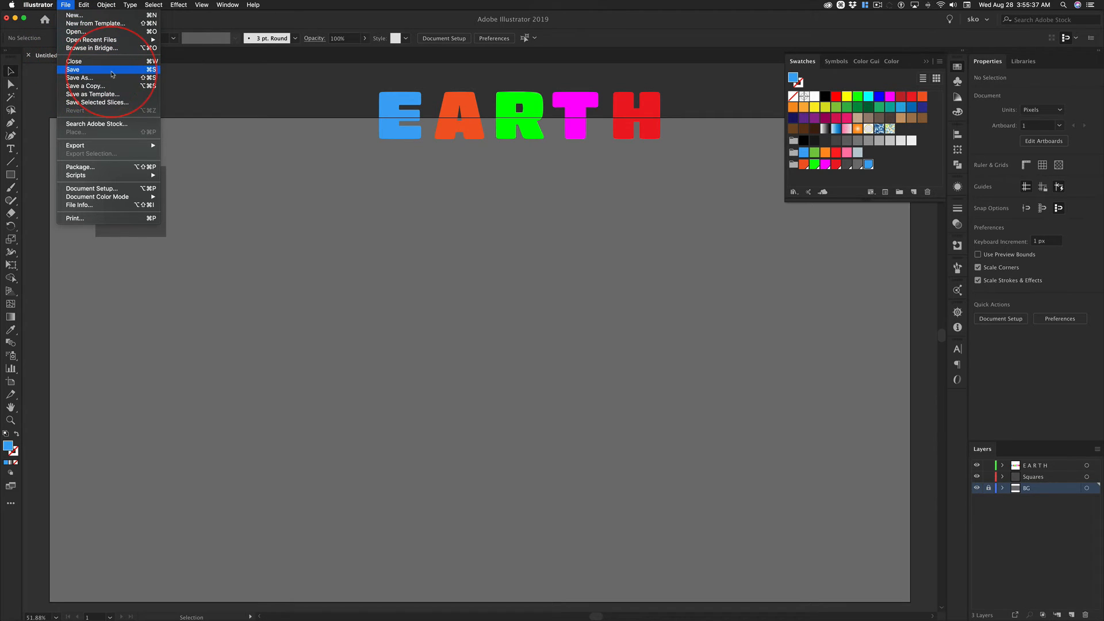
left_click(286, 176)
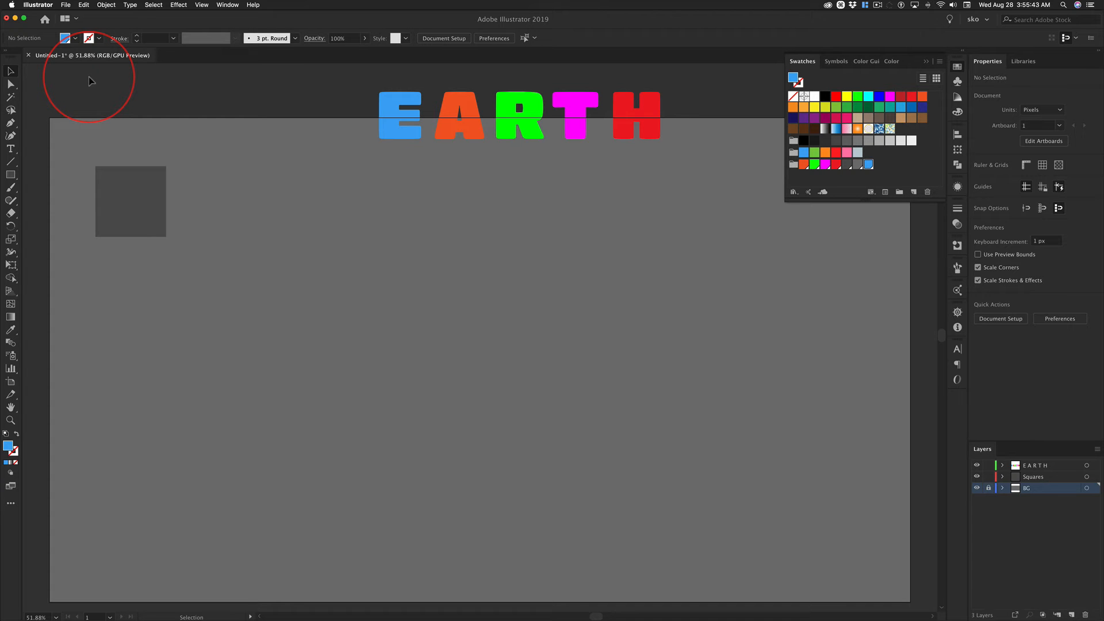
key("super+s")
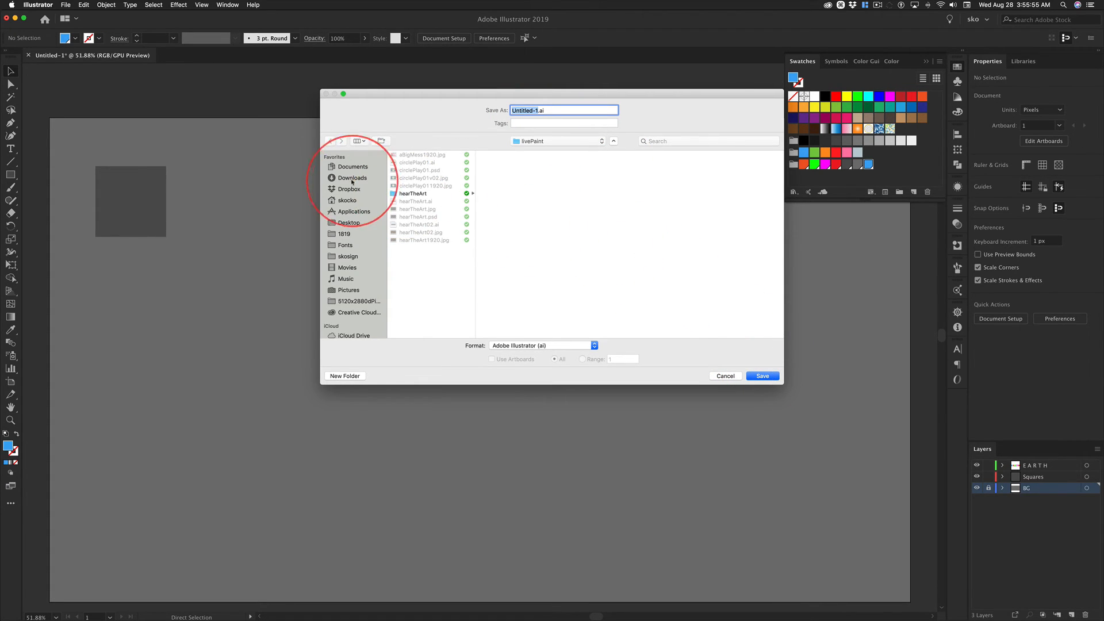
left_click(351, 168)
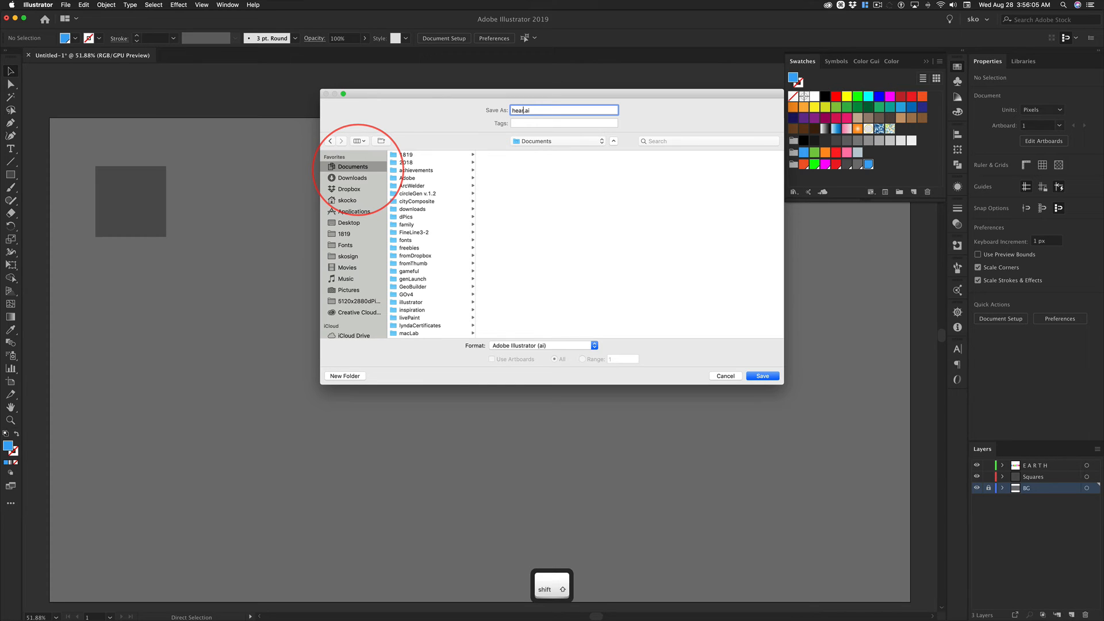
type("TheArt")
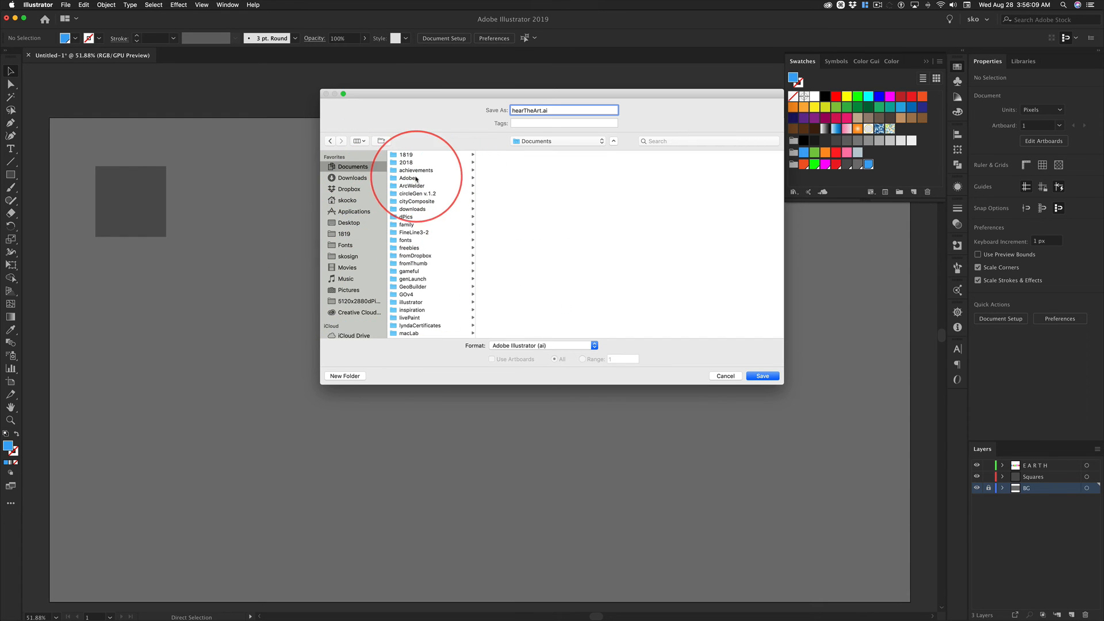
Create a folder named smartObjects inside Documents and save the file there in Illustrator CC format with the default options.
left_click(346, 375)
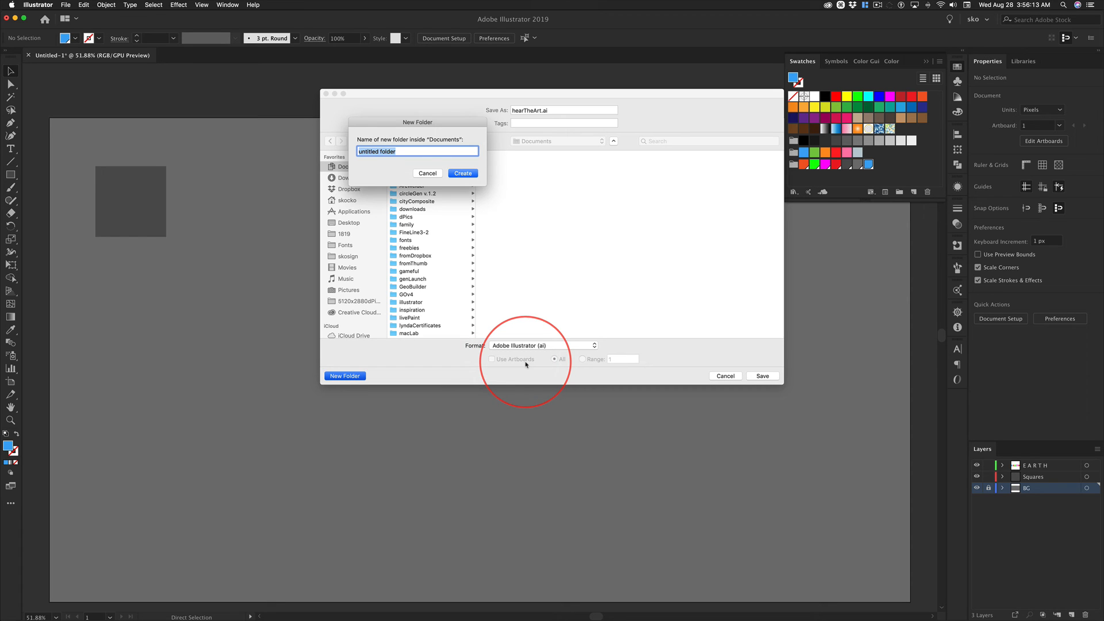
type("smartO")
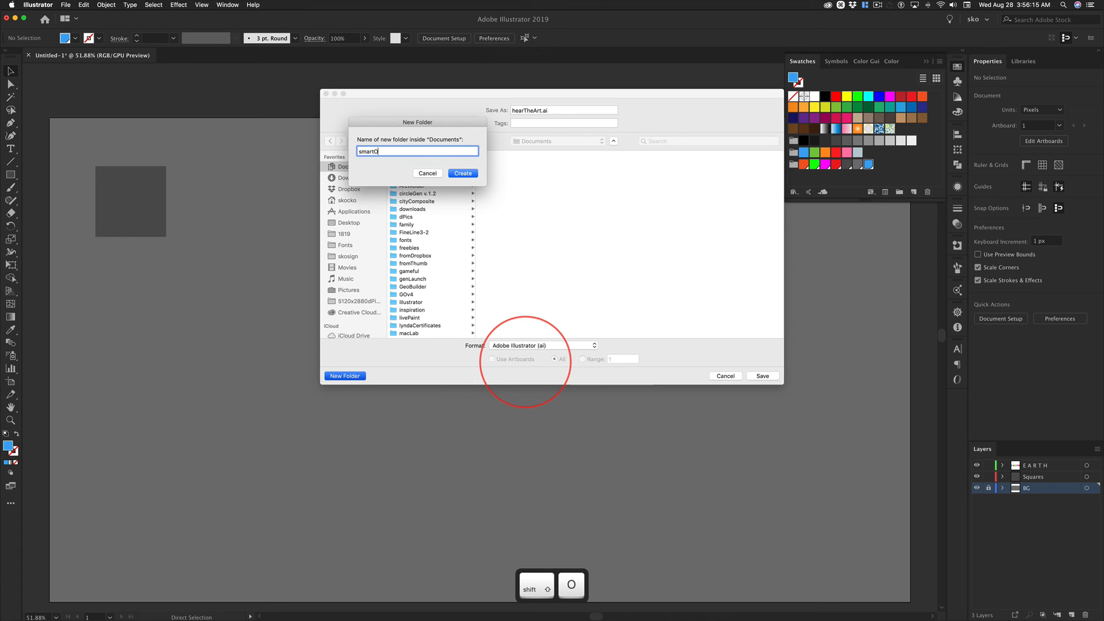
type("bjects")
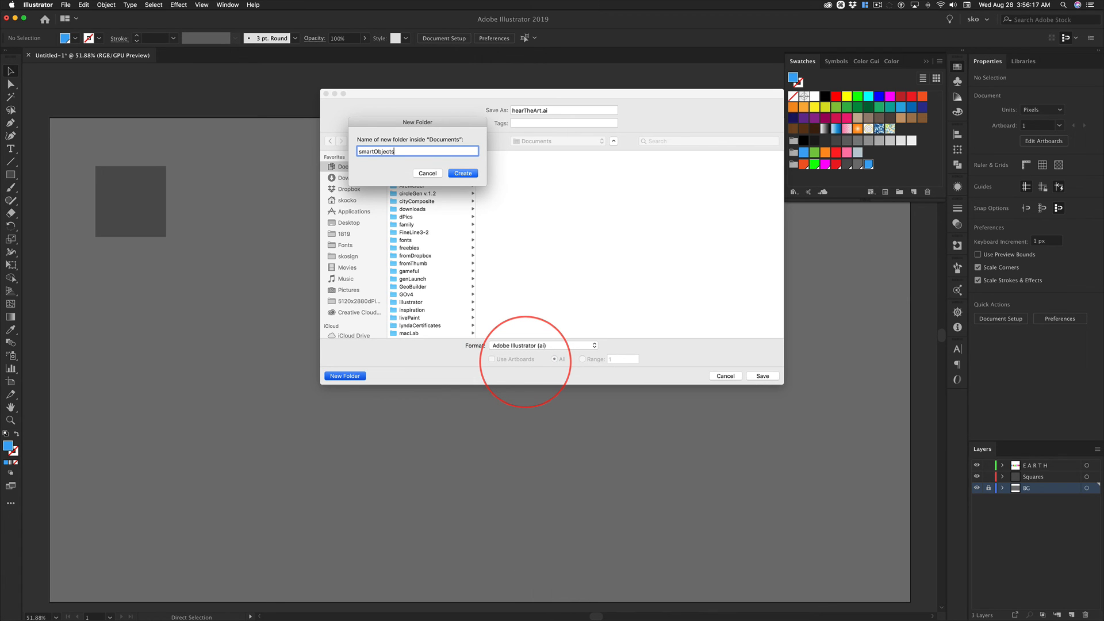
left_click(463, 173)
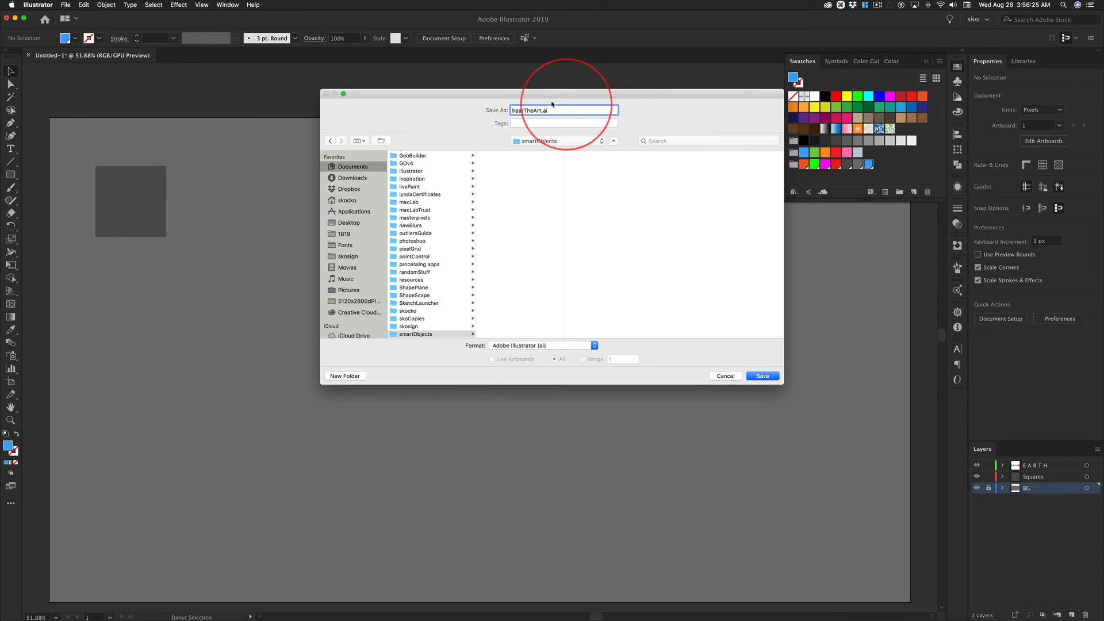
left_click(763, 375)
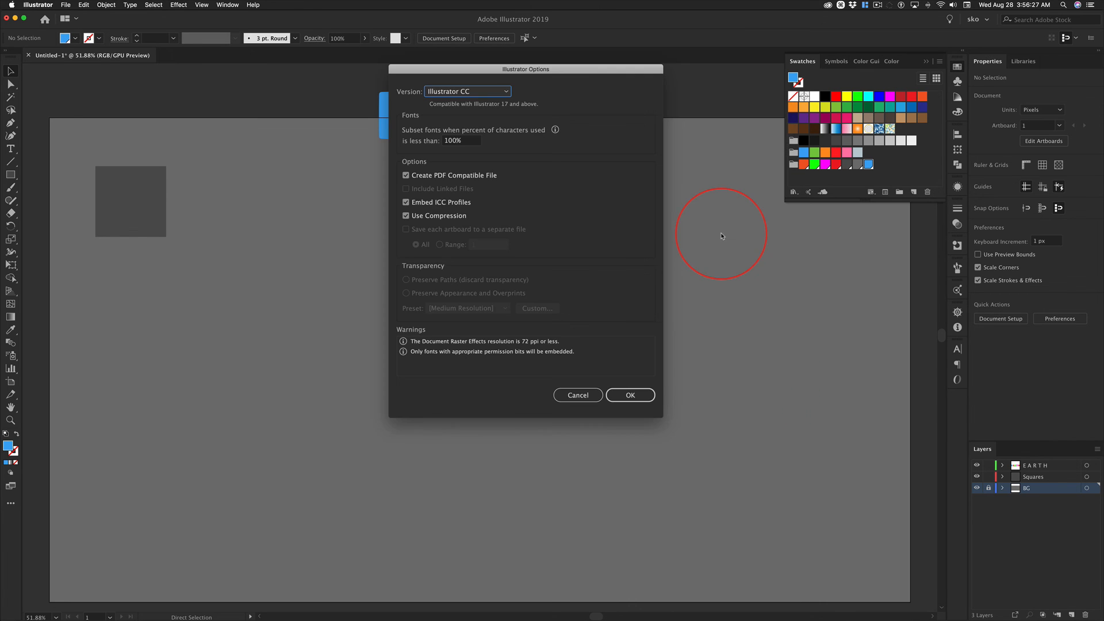
left_click(630, 395)
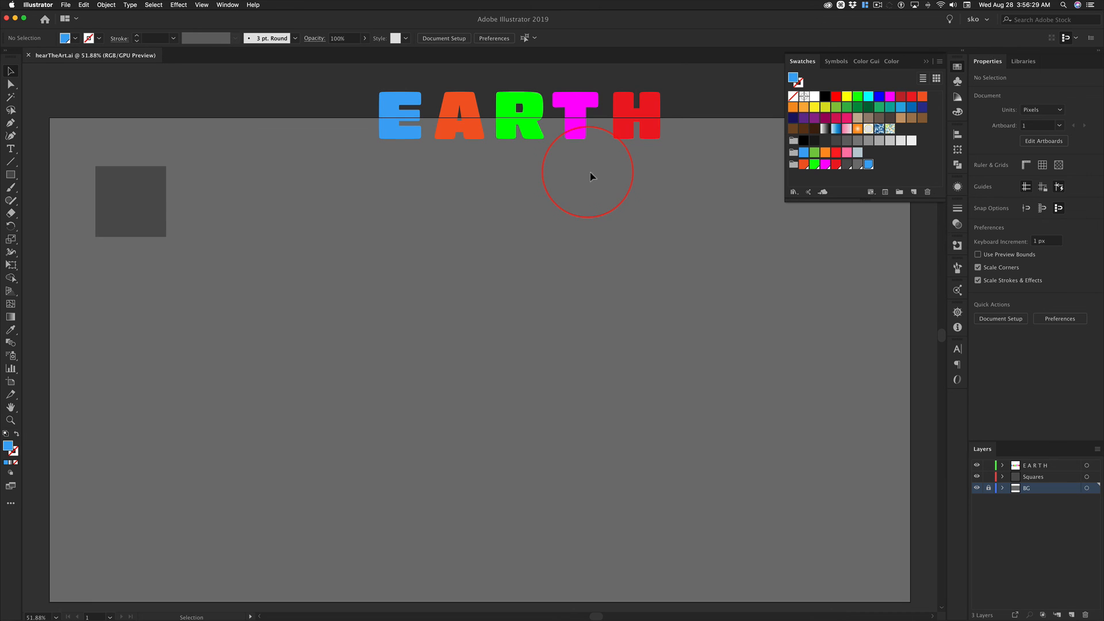